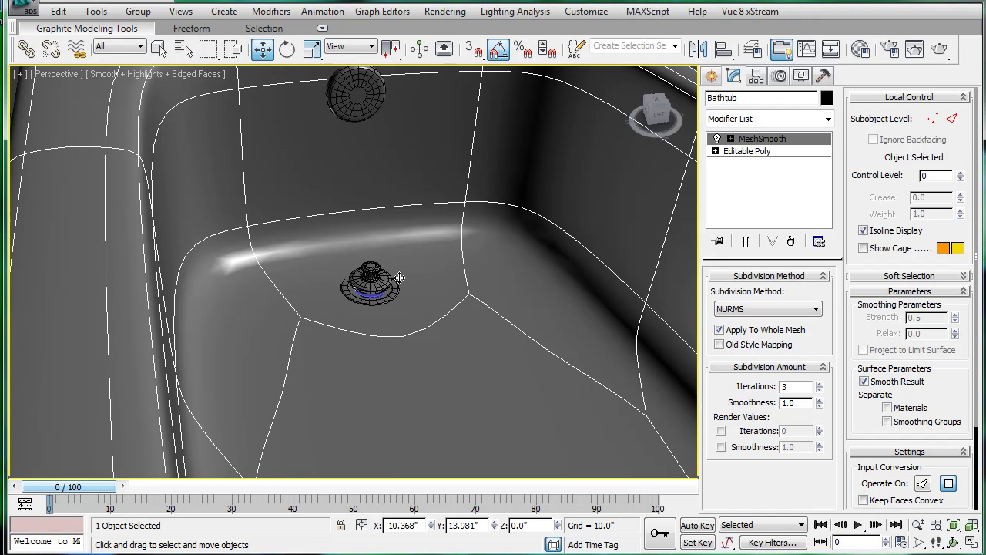
# - Ungroup the bathtub drain assembly and enlarge the blue cylinder beneath the stopper to a radius of about 1.154"
pyautogui.scroll(8, 405, 259)
pyautogui.scroll(2, 418, 255)
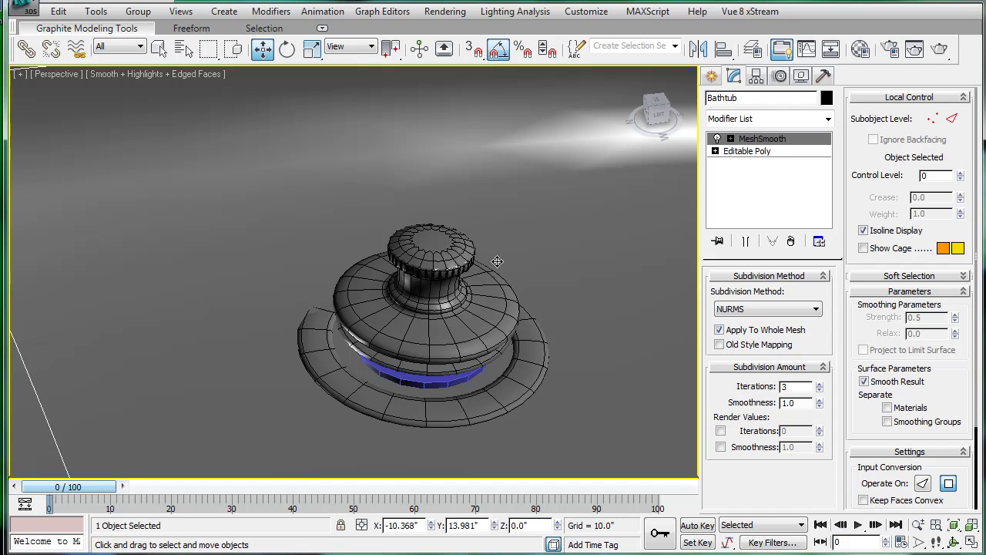
pyautogui.moveTo(589, 269); pyautogui.dragTo(557, 282, button='middle')
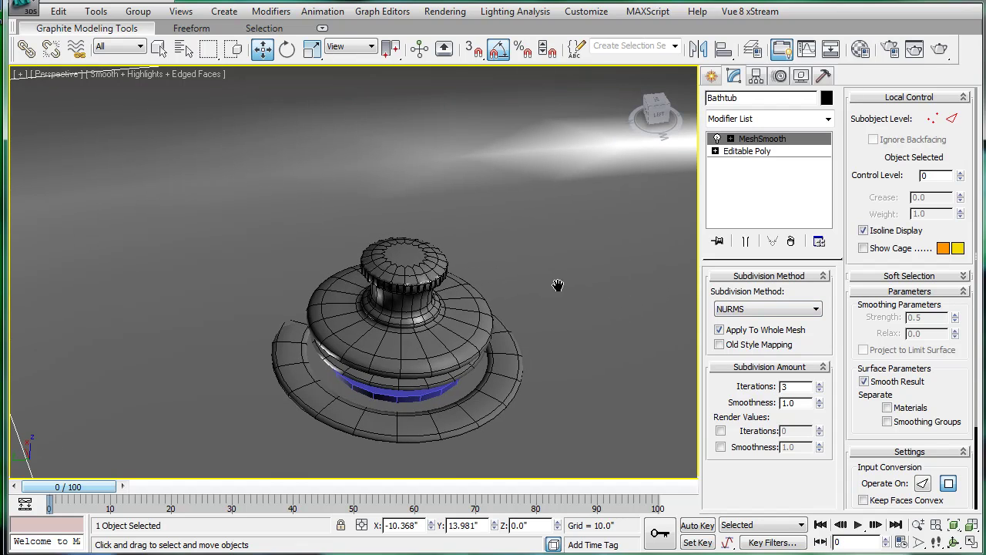
pyautogui.click(417, 398)
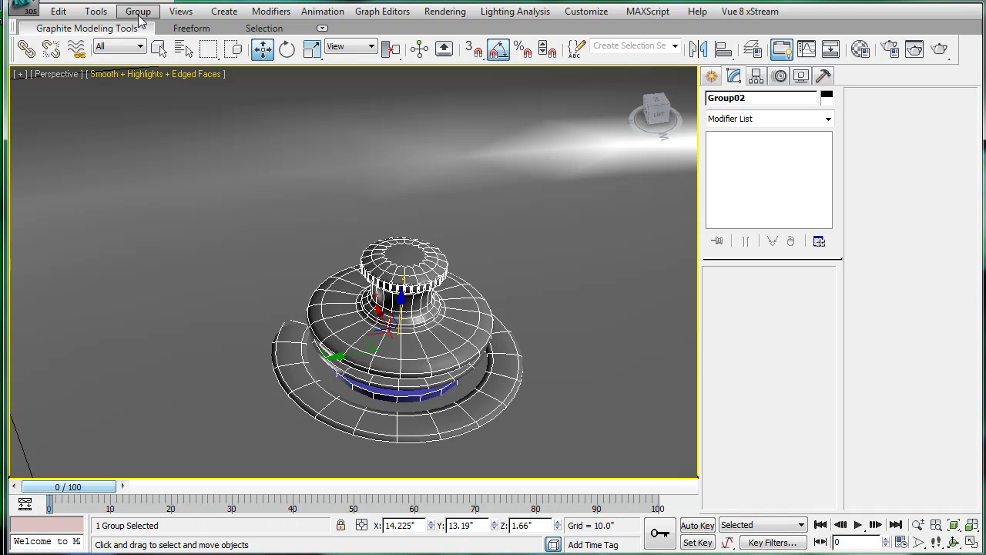
pyautogui.click(138, 10)
pyautogui.click(159, 44)
pyautogui.click(436, 388)
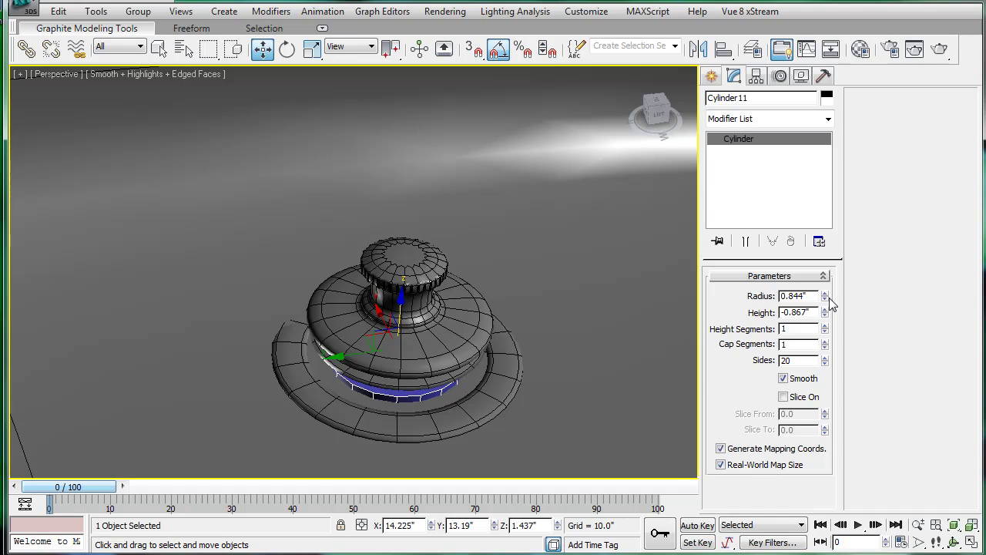
pyautogui.moveTo(825, 296); pyautogui.dragTo(826, 274)
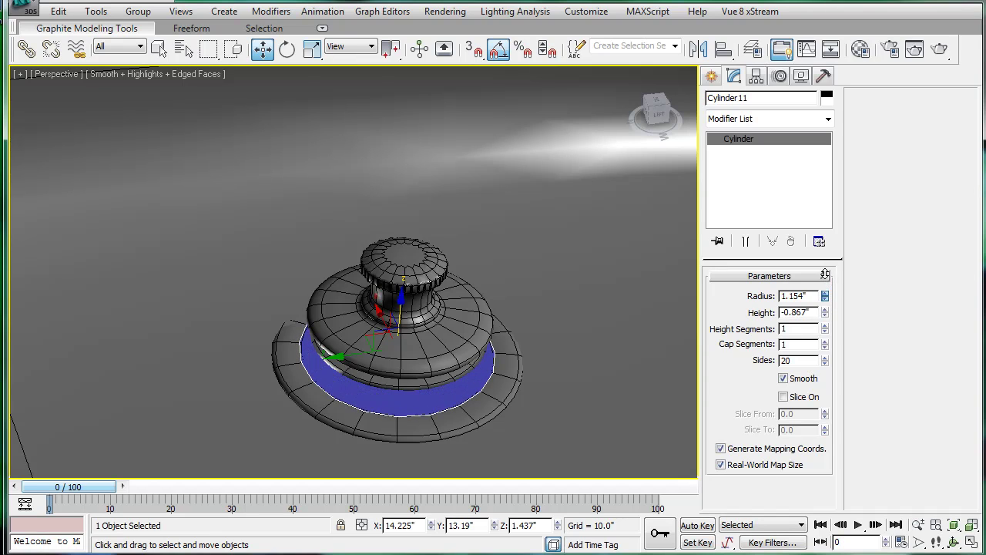
# - Collapse the bathtub and its MeshSmooth modifier into a single editable poly
pyautogui.click(634, 255)
pyautogui.scroll(-5, 586, 203)
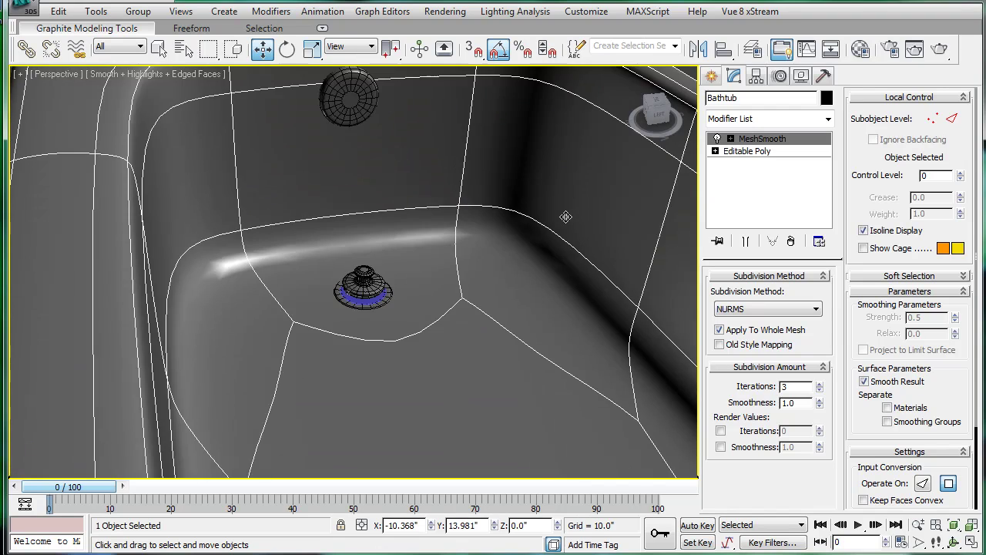
pyautogui.scroll(2, 566, 217)
pyautogui.hotkey('ctrl', 'e')
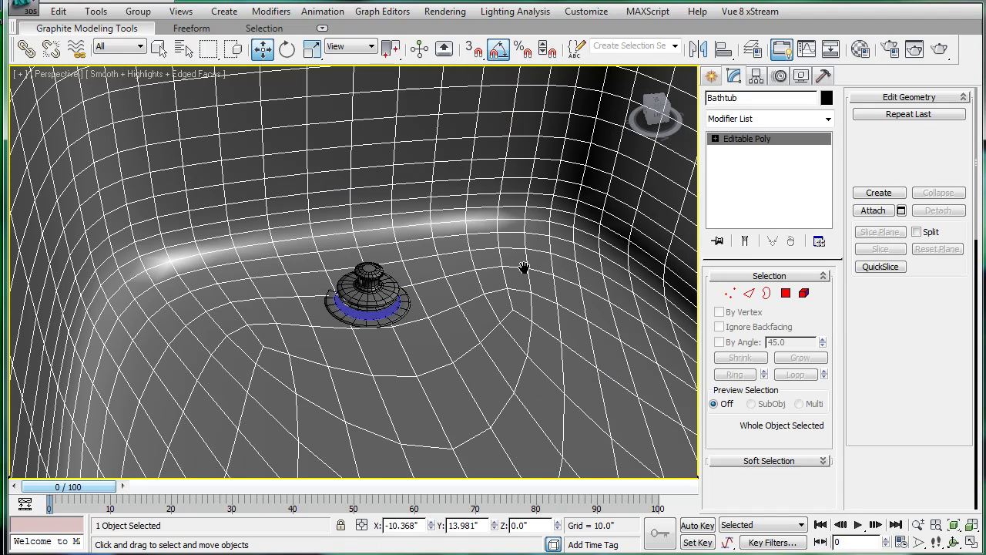
pyautogui.scroll(4, 526, 266)
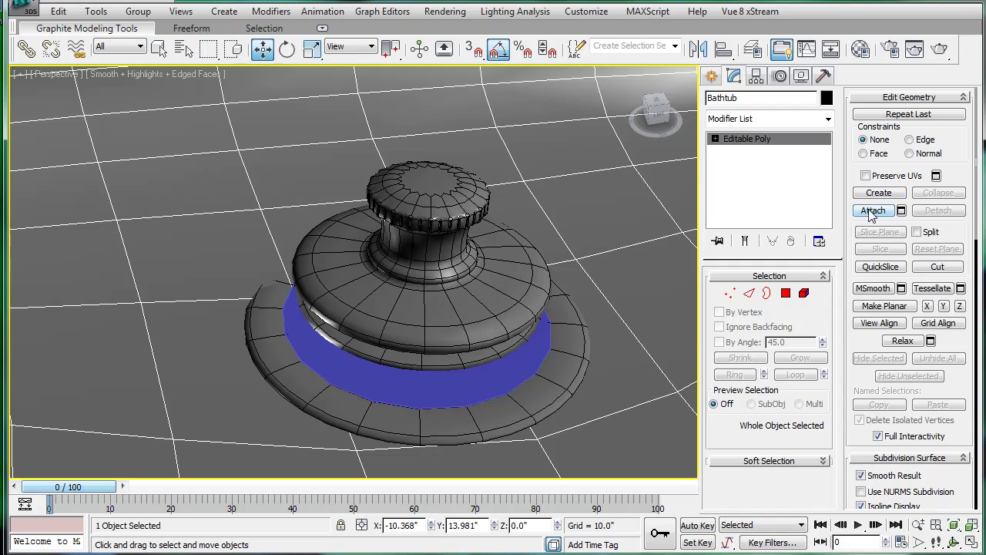
# - Subtract the enlarged cylinder from the bathtub with ProBoolean to cut the drain hole
pyautogui.click(712, 76)
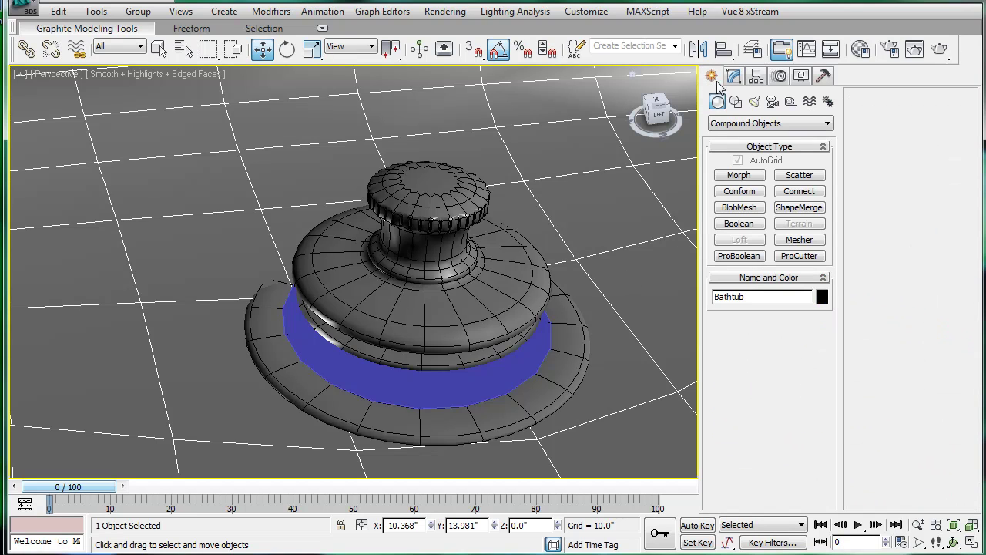
pyautogui.click(738, 258)
pyautogui.click(751, 339)
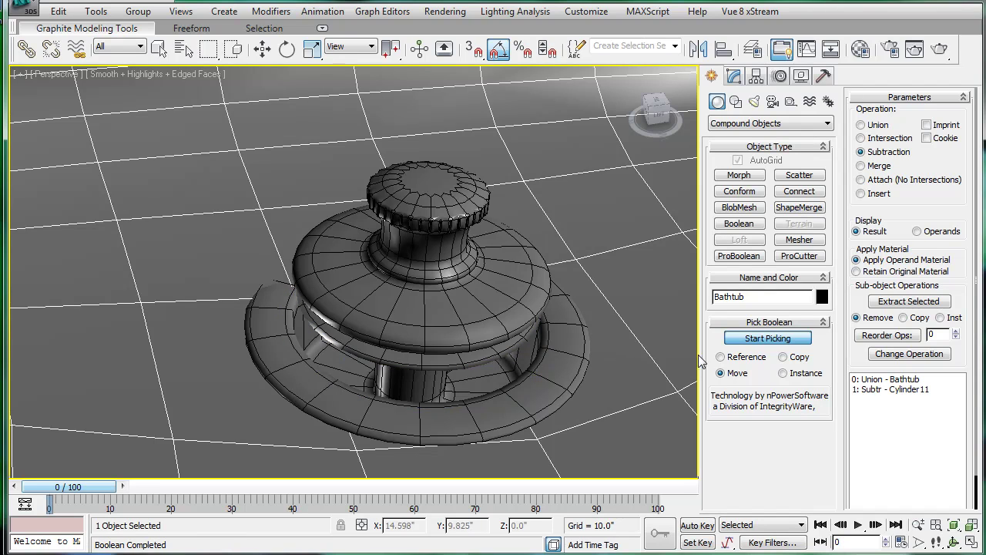
pyautogui.click(740, 340)
pyautogui.moveTo(558, 273); pyautogui.dragTo(546, 275, button='middle')
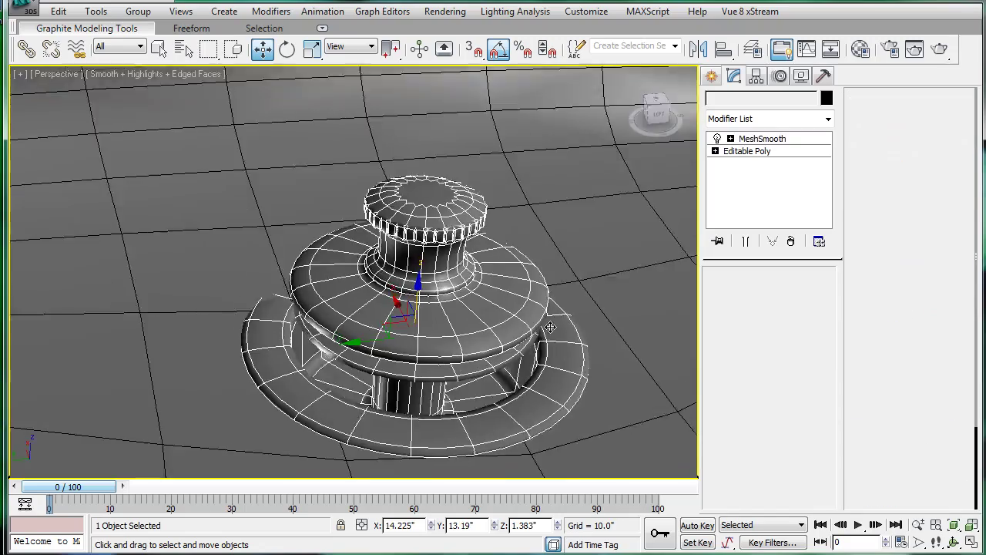
# - Enter edge editing on the drain's base editable poly and show the perspective view in wireframe
pyautogui.keyDown('alt'); pyautogui.moveTo(550, 327); pyautogui.dragTo(703, 185, button='middle'); pyautogui.keyUp('alt')
pyautogui.click(745, 152)
pyautogui.click(746, 295)
pyautogui.click(616, 443)
pyautogui.moveTo(603, 409)
pyautogui.keyDown('alt'); pyautogui.mouseDown(button='middle')
pyautogui.moveTo(603, 392)
pyautogui.moveTo(566, 340)
pyautogui.moveTo(549, 233)
pyautogui.moveTo(575, 213)
pyautogui.moveTo(595, 382)
pyautogui.moveTo(586, 413)
pyautogui.moveTo(581, 404)
pyautogui.mouseUp(button='middle'); pyautogui.keyUp('alt')
pyautogui.press('F3')
pyautogui.press('F3')
pyautogui.press('F3')
# - Select the drain flange's outer edge loop, extend it downward with new faces, and return to MeshSmooth in shaded view
pyautogui.scroll(2, 601, 366)
pyautogui.moveTo(619, 329)
pyautogui.mouseDown(button='middle')
pyautogui.moveTo(534, 301)
pyautogui.moveTo(419, 187)
pyautogui.mouseUp(button='middle')
pyautogui.scroll(1, 552, 315)
pyautogui.scroll(-1, 599, 295)
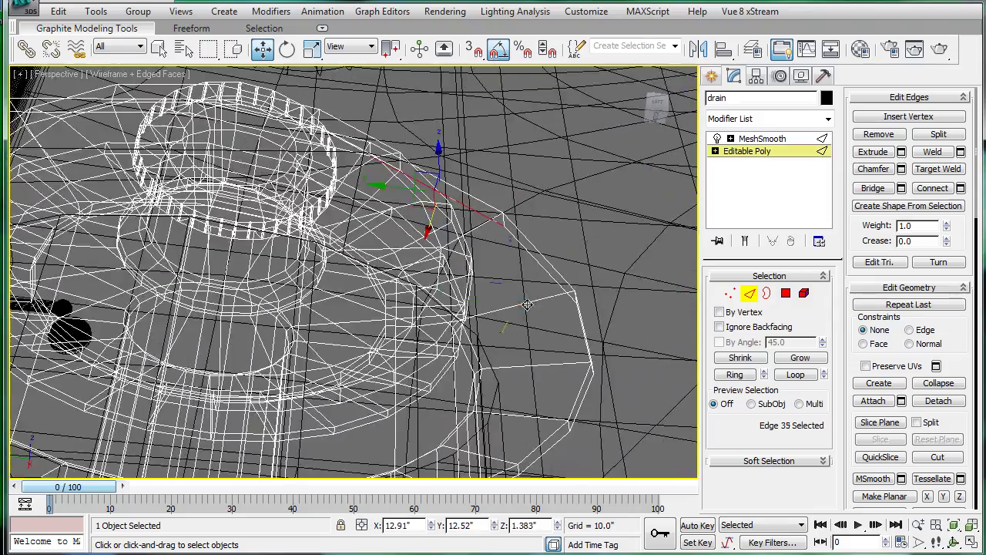
pyautogui.keyDown('alt'); pyautogui.moveTo(527, 305); pyautogui.dragTo(595, 369, button='middle'); pyautogui.keyUp('alt')
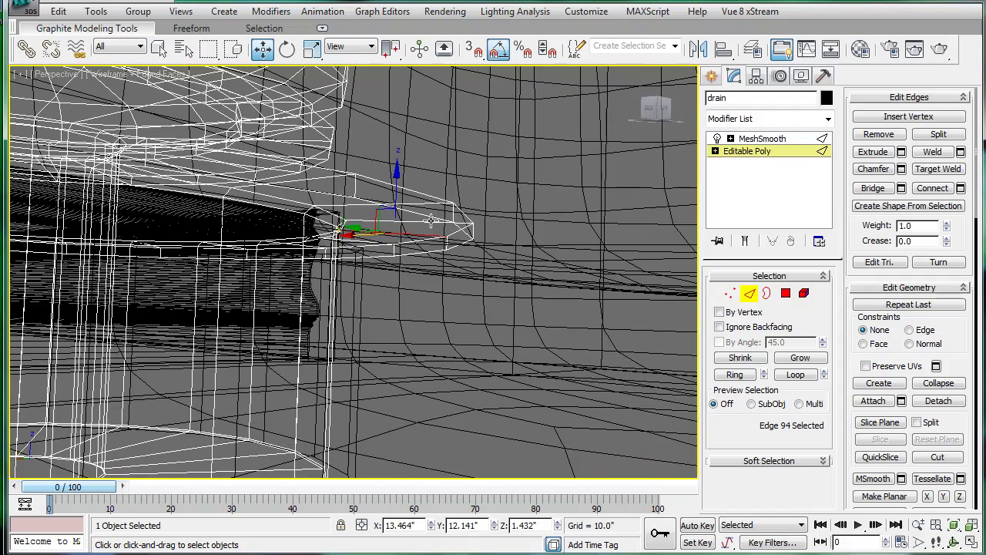
pyautogui.keyDown('alt'); pyautogui.moveTo(593, 326); pyautogui.dragTo(497, 276, button='middle'); pyautogui.keyUp('alt')
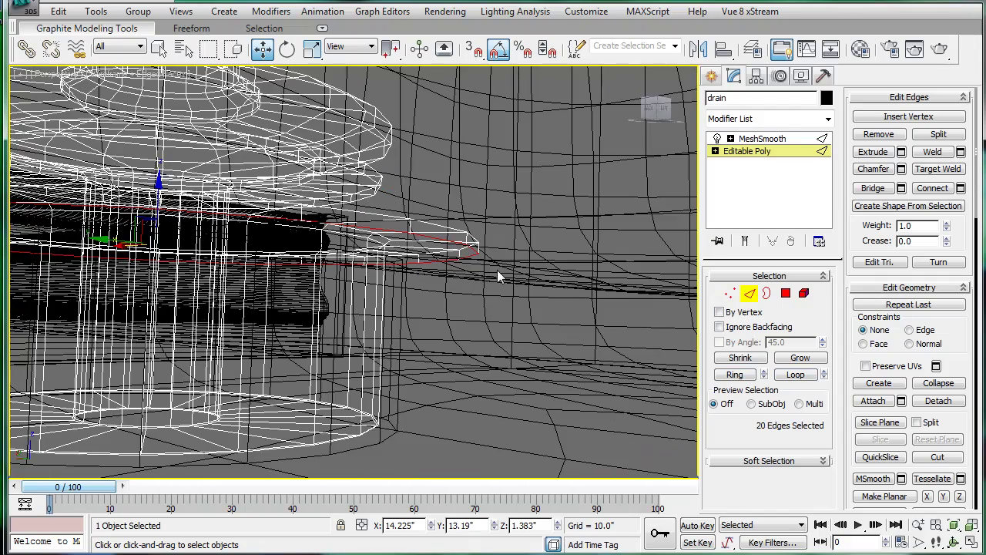
pyautogui.keyDown('shift'); pyautogui.moveTo(158, 200); pyautogui.dragTo(157, 279); pyautogui.keyUp('shift')
pyautogui.click(751, 138)
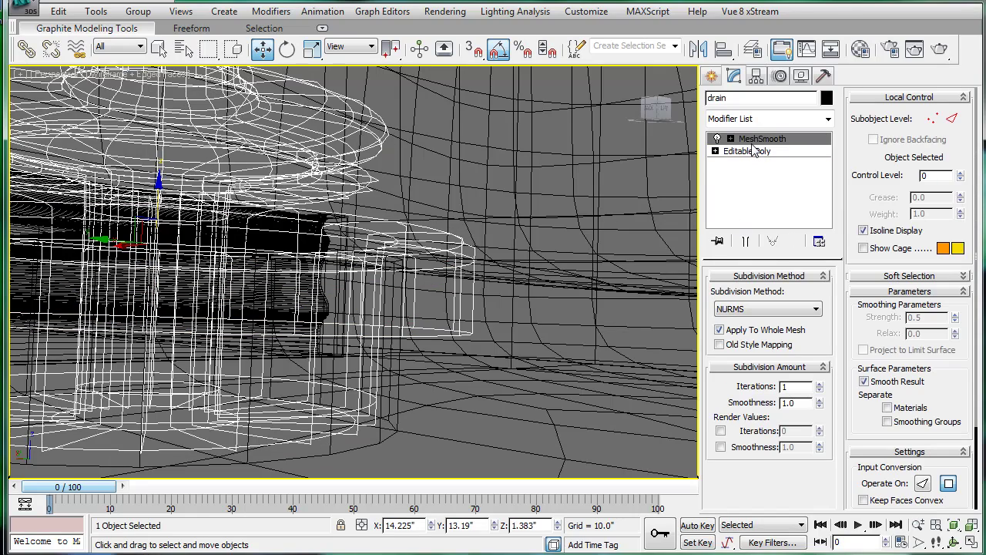
pyautogui.scroll(3, 469, 260)
pyautogui.press('F3')
pyautogui.scroll(-4, 441, 246)
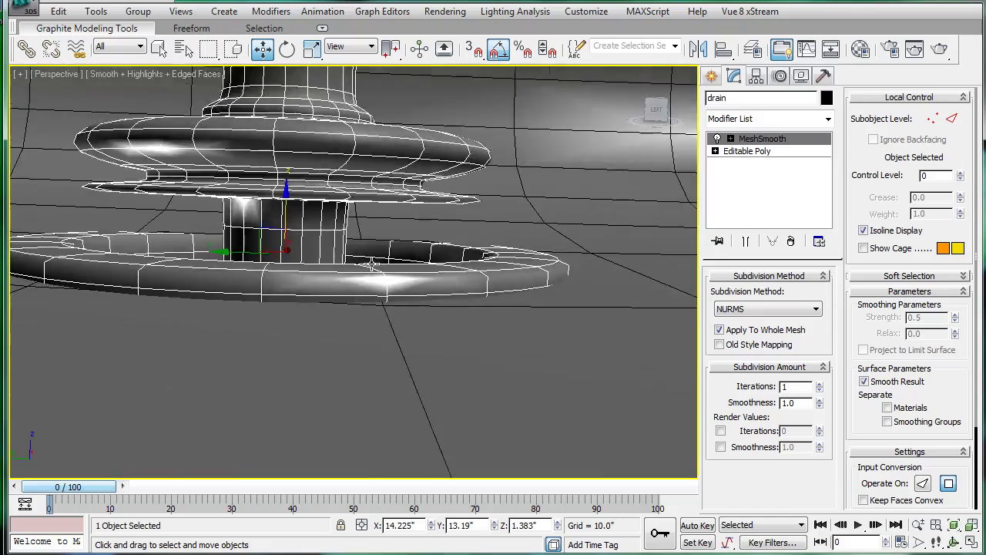
# - Reposition the drain to a height of about Z 1.471" and tilt it slightly to follow the bathtub floor
pyautogui.moveTo(440, 245)
pyautogui.keyDown('alt'); pyautogui.mouseDown(button='middle')
pyautogui.moveTo(291, 300)
pyautogui.moveTo(320, 284)
pyautogui.moveTo(640, 272)
pyautogui.mouseUp(button='middle'); pyautogui.keyUp('alt')
pyautogui.moveTo(434, 223); pyautogui.dragTo(431, 201)
pyautogui.scroll(-5, 434, 218)
pyautogui.keyDown('alt'); pyautogui.moveTo(433, 218); pyautogui.dragTo(377, 275, button='middle'); pyautogui.keyUp('alt')
pyautogui.scroll(-5, 326, 241)
pyautogui.scroll(6, 370, 284)
pyautogui.scroll(2, 379, 275)
pyautogui.press('e')
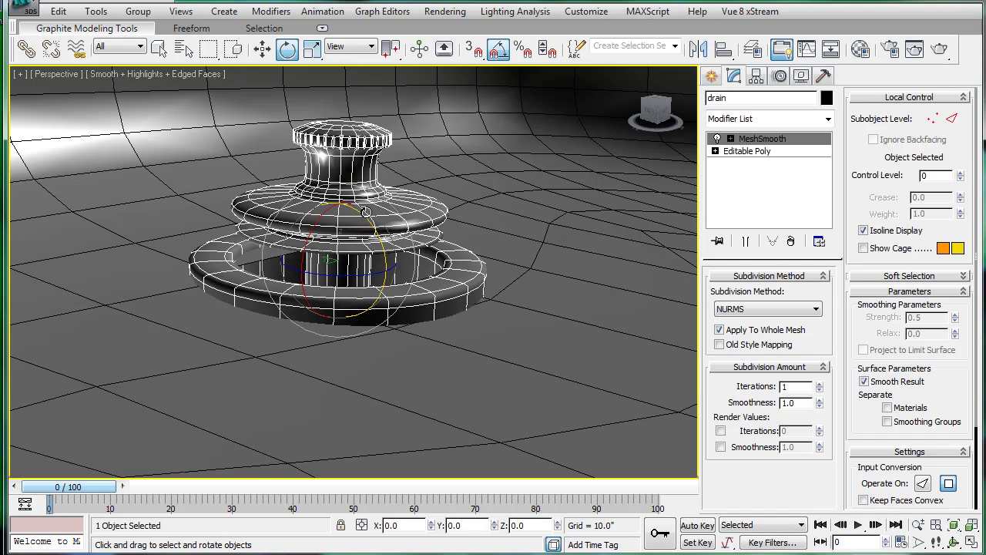
pyautogui.press('w')
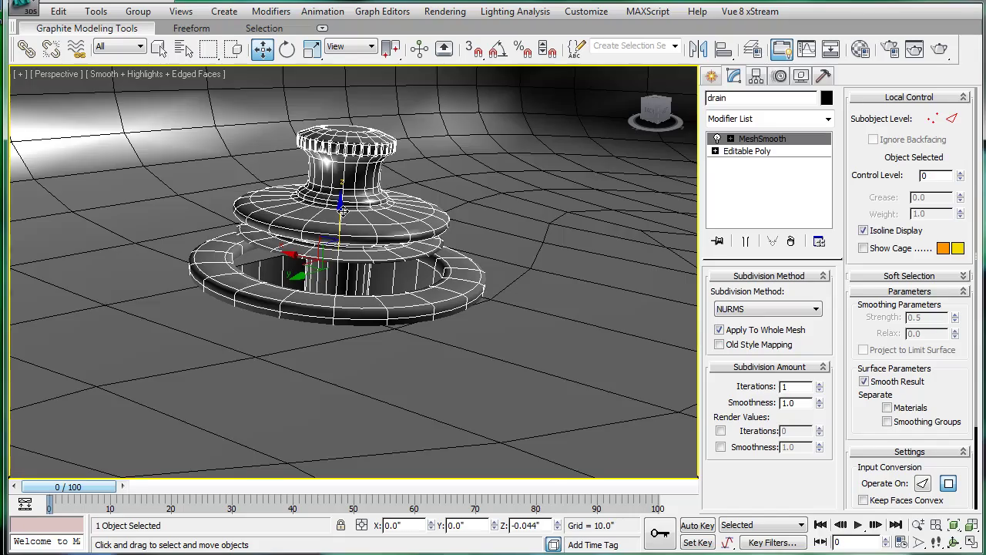
pyautogui.keyDown('alt'); pyautogui.moveTo(343, 212); pyautogui.dragTo(671, 208, button='middle'); pyautogui.keyUp('alt')
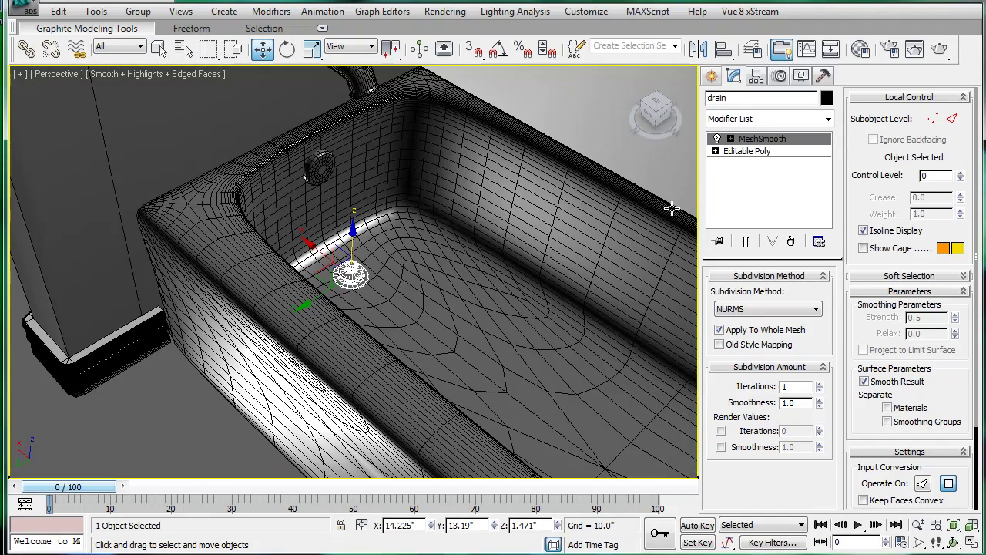
# - Deselect the drain and turn off edged faces in the perspective view
pyautogui.press('1')
pyautogui.moveTo(556, 199); pyautogui.dragTo(497, 245, button='middle')
pyautogui.scroll(-2, 436, 221)
pyautogui.click(743, 141)
pyautogui.scroll(2, 447, 199)
pyautogui.scroll(1, 451, 253)
pyautogui.scroll(-3, 404, 274)
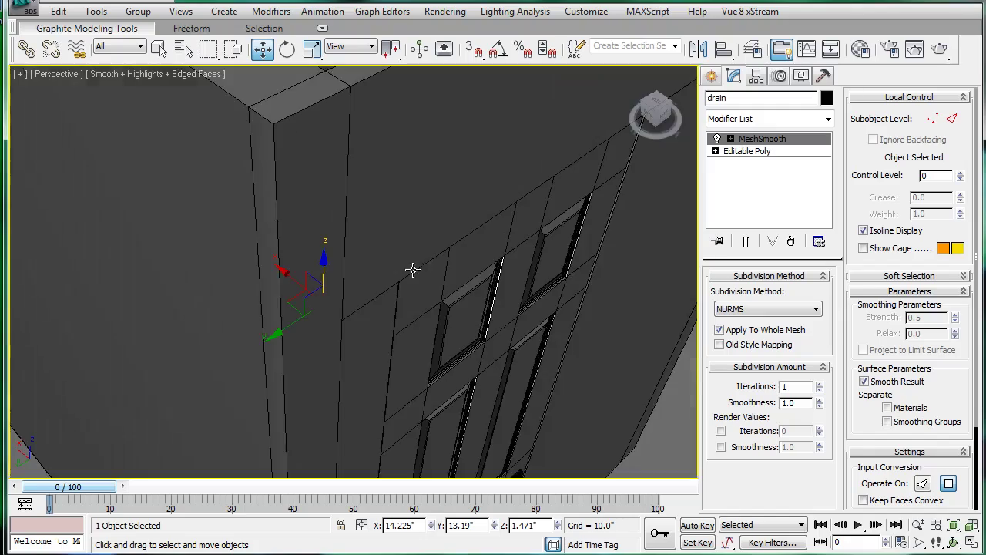
pyautogui.scroll(2, 385, 240)
pyautogui.hotkey('ctrl', 'z')
pyautogui.click(372, 243)
pyautogui.moveTo(387, 240); pyautogui.dragTo(387, 270, button='middle')
pyautogui.scroll(-5, 387, 269)
pyautogui.click(532, 207)
pyautogui.hotkey('ctrl', 'z')
pyautogui.hotkey('ctrl', 'z')
pyautogui.hotkey('ctrl', 'z')
pyautogui.hotkey('ctrl', 'z')
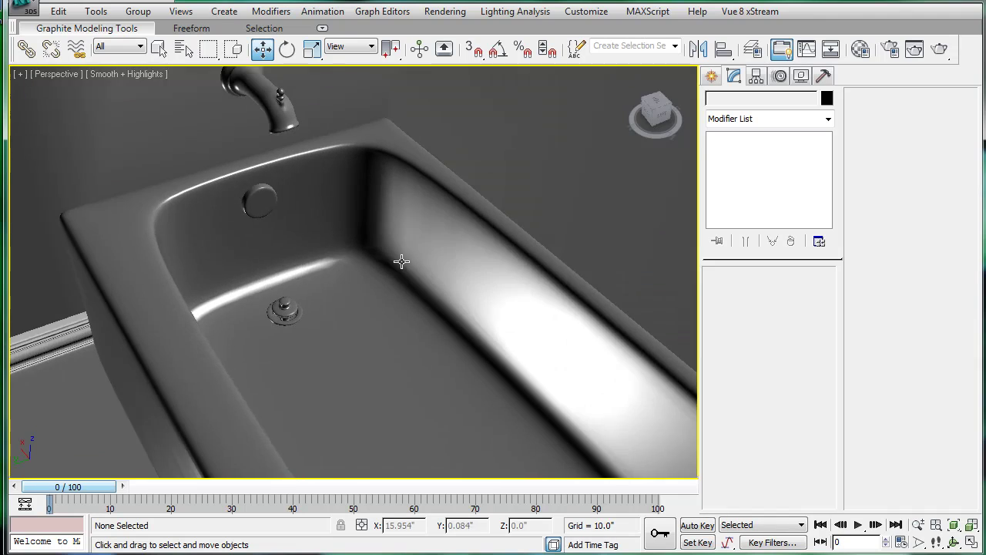
# - Examine how the drain sits in the bathtub floor, both close up and from a distance
pyautogui.keyDown('alt'); pyautogui.moveTo(402, 261); pyautogui.dragTo(393, 247, button='middle'); pyautogui.keyUp('alt')
pyautogui.scroll(5, 344, 308)
pyautogui.moveTo(344, 309); pyautogui.dragTo(395, 230, button='middle')
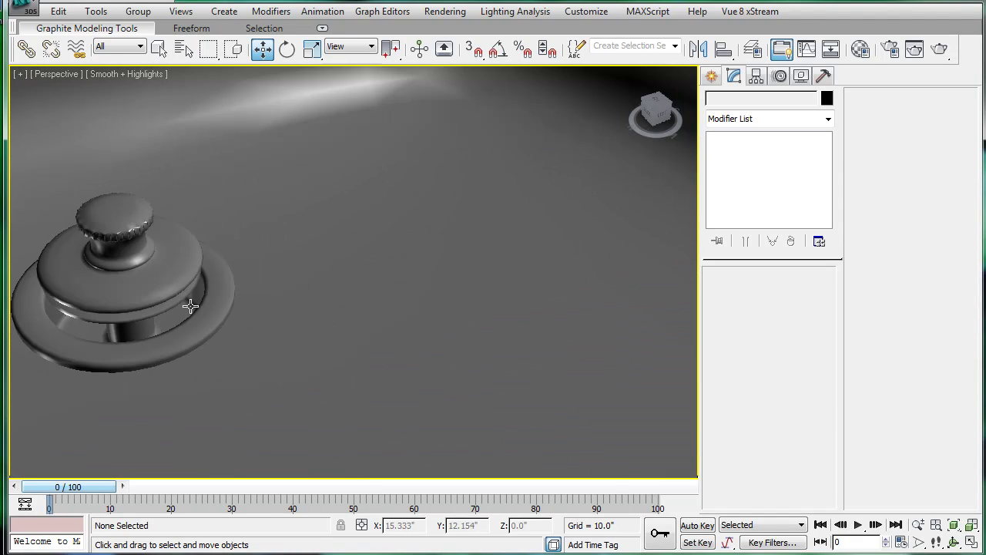
pyautogui.hotkey('ctrl', 'z')
pyautogui.hotkey('ctrl', 'z')
pyautogui.hotkey('ctrl', 'z')
pyautogui.hotkey('ctrl', 'z')
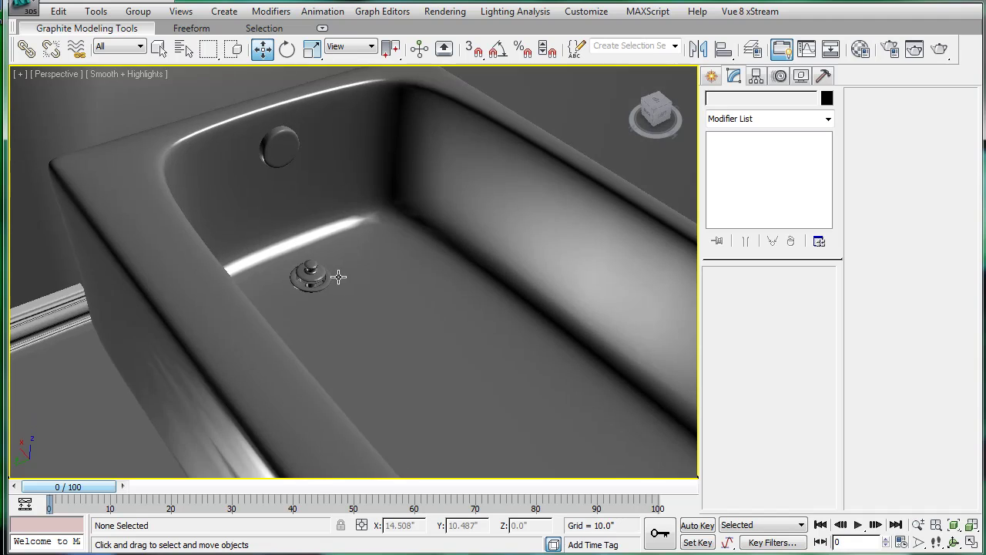
pyautogui.hotkey('shift', 'z')
pyautogui.hotkey('shift', 'z')
pyautogui.hotkey('shift', 'z')
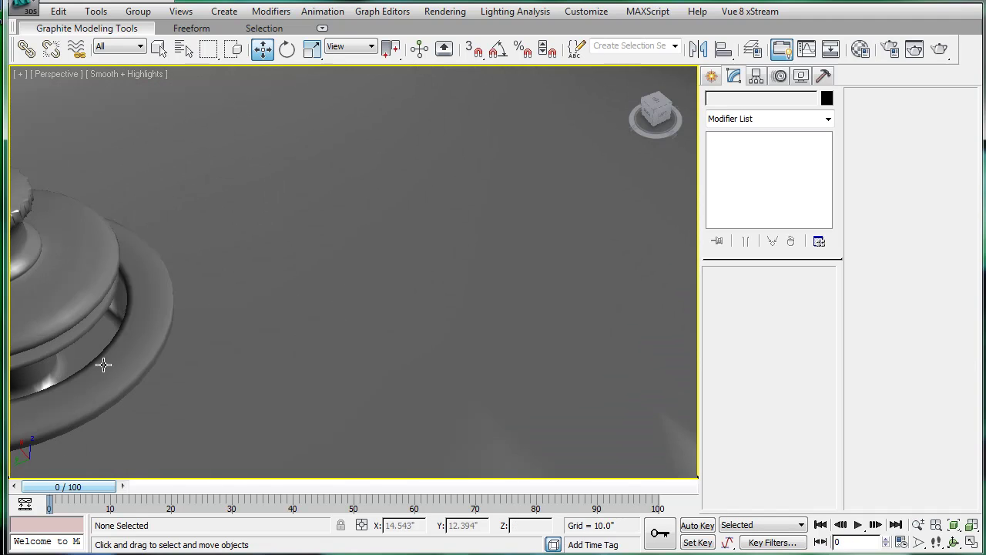
pyautogui.hotkey('shift', 'z')
pyautogui.hotkey('shift', 'z')
pyautogui.hotkey('shift', 'z')
pyautogui.hotkey('shift', 'z')
pyautogui.hotkey('shift', 'z')
pyautogui.hotkey('shift', 'z')
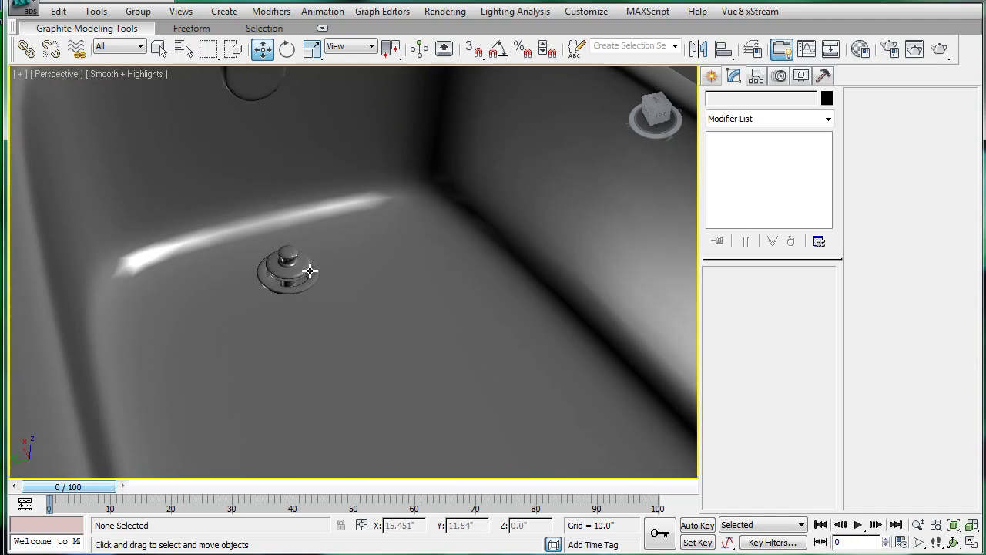
# - Examine the bathtub and the whole bathroom from above
pyautogui.hotkey('shift', 'z')
pyautogui.hotkey('shift', 'z')
pyautogui.hotkey('shift', 'z')
pyautogui.hotkey('shift', 'z')
pyautogui.hotkey('shift', 'z')
pyautogui.hotkey('shift', 'z')
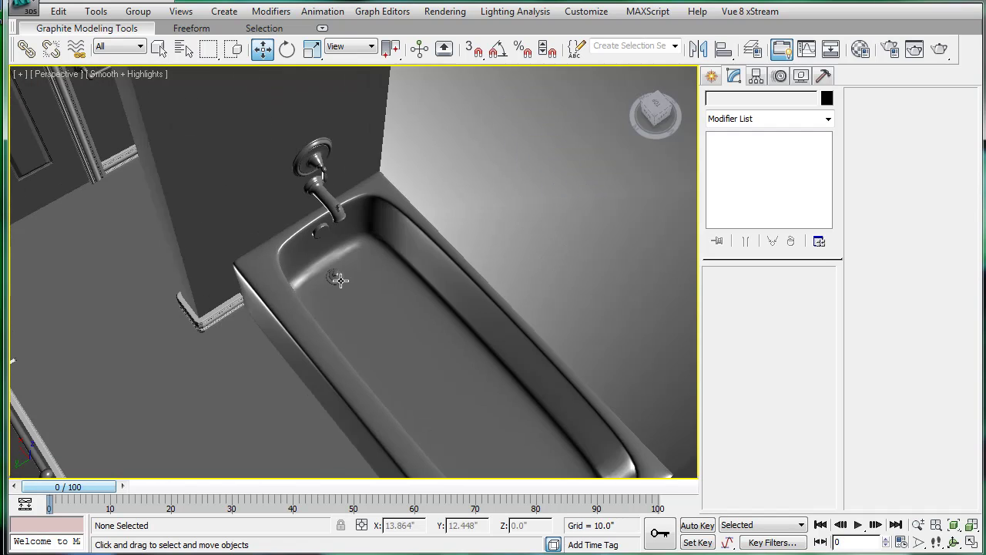
pyautogui.hotkey('shift', 'z')
pyautogui.hotkey('shift', 'z')
pyautogui.hotkey('shift', 'z')
pyautogui.hotkey('shift', 'z')
pyautogui.hotkey('shift', 'z')
pyautogui.hotkey('shift', 'z')
pyautogui.hotkey('shift', 'z')
pyautogui.hotkey('shift', 'z')
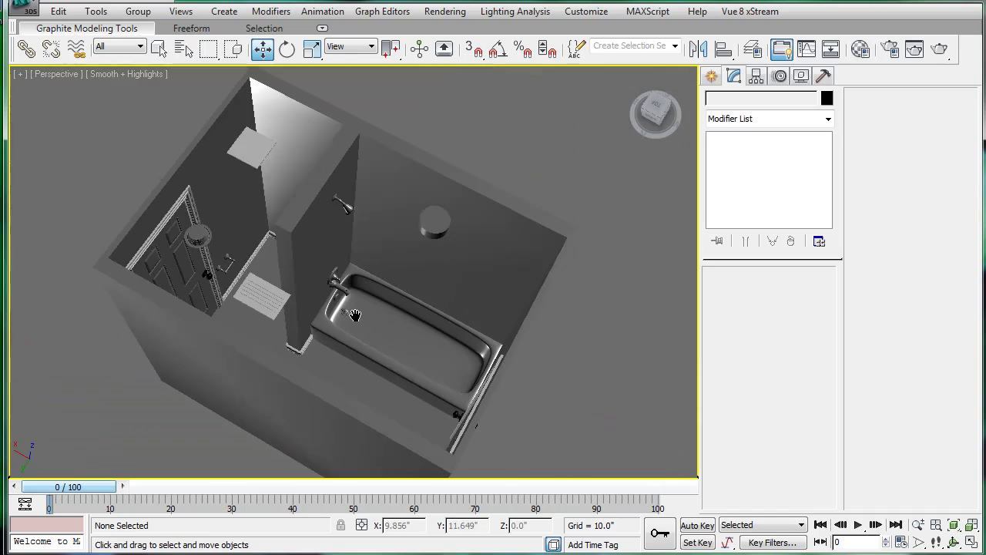
pyautogui.hotkey('shift', 'z')
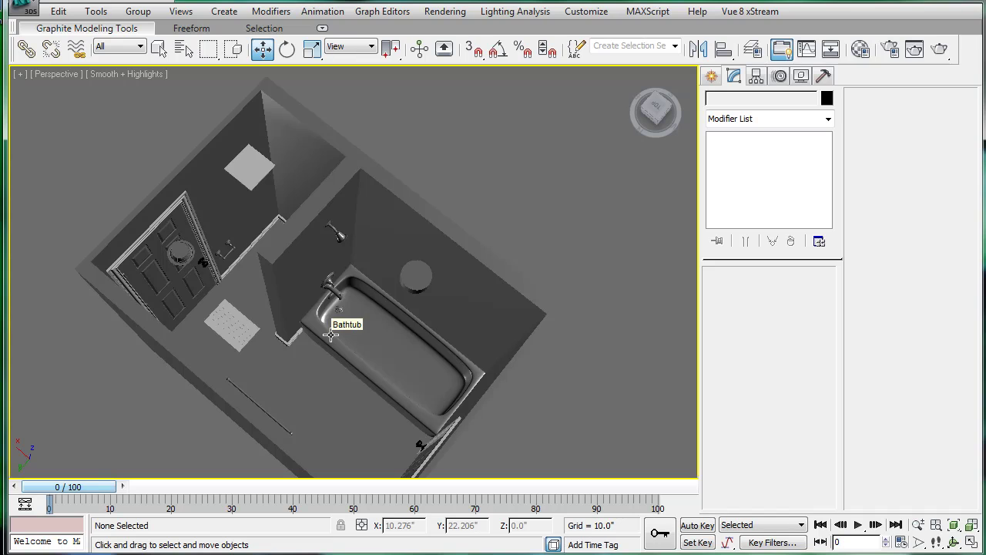
pyautogui.scroll(-3, 531, 252)
pyautogui.scroll(10, 449, 253)
pyautogui.moveTo(479, 275); pyautogui.dragTo(443, 226, button='middle')
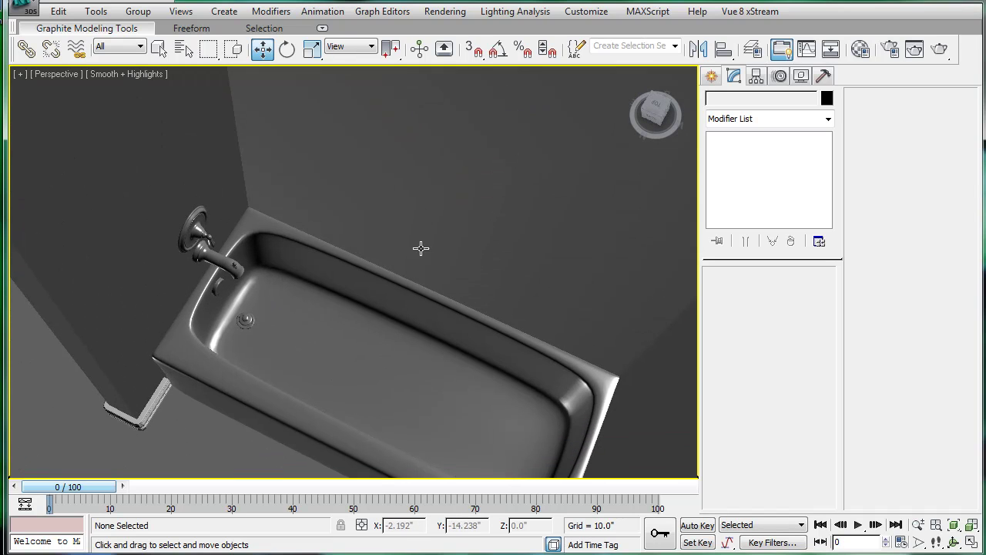
pyautogui.hotkey('shift', 'z')
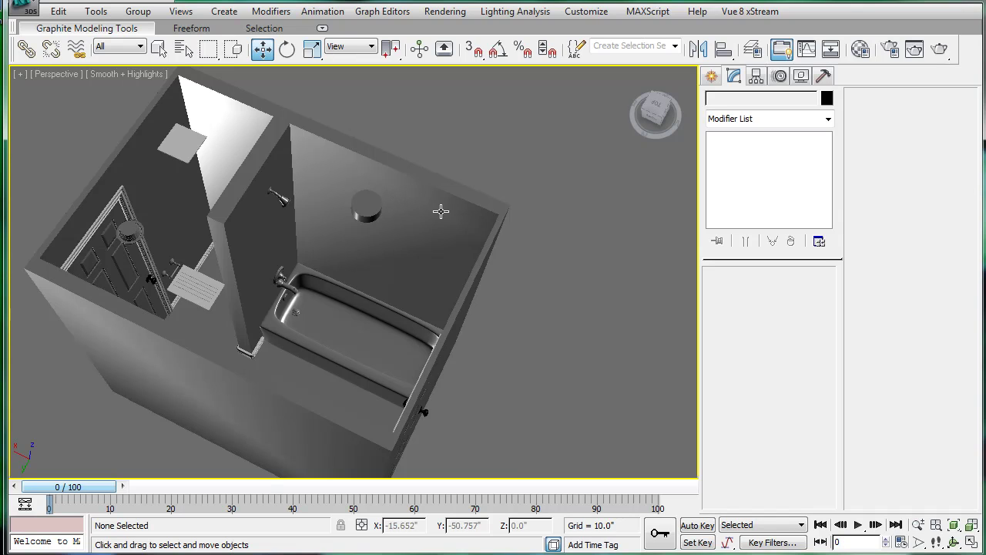
# - Make the Front view active and maximize it
pyautogui.moveTo(461, 193); pyautogui.dragTo(460, 192, button='middle')
pyautogui.hotkey('alt', 'w')
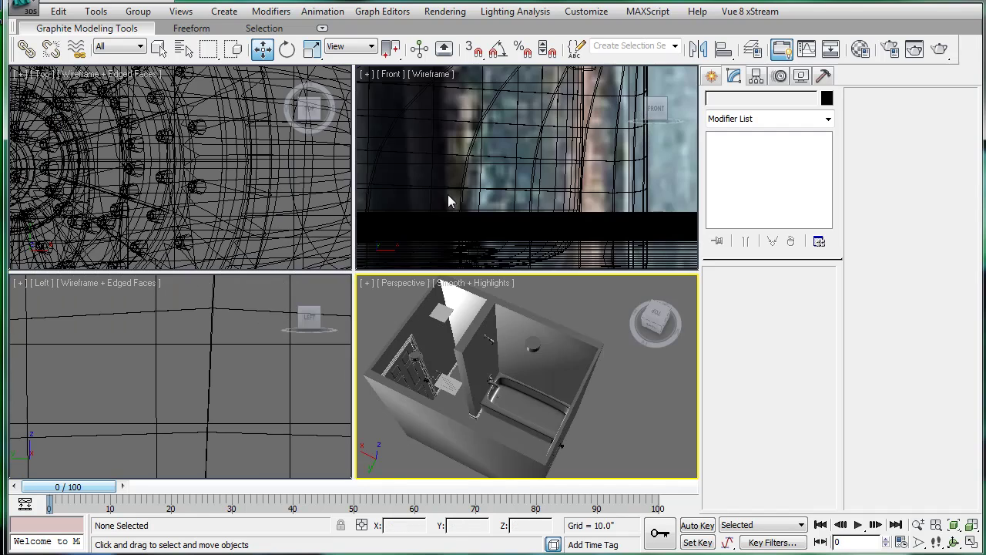
pyautogui.click(449, 191)
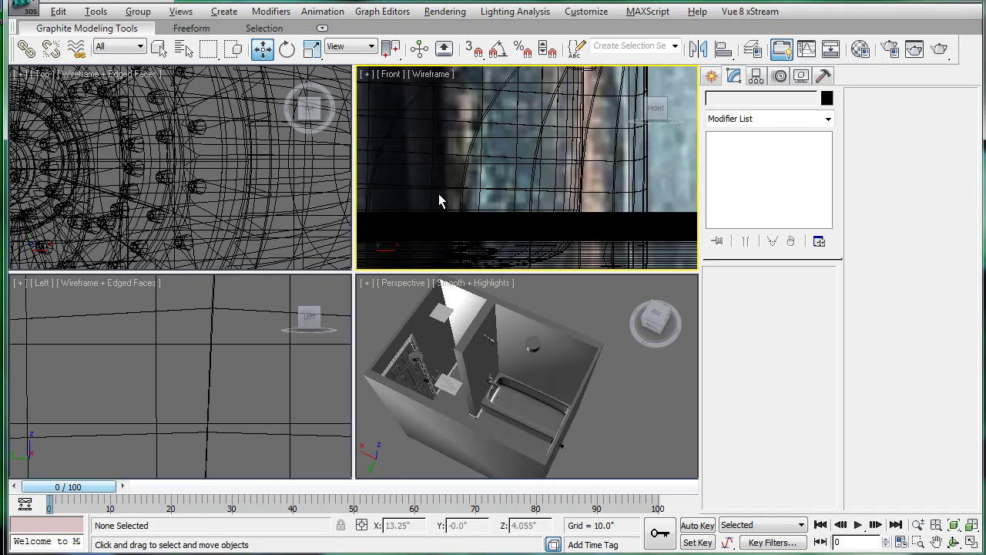
pyautogui.hotkey('alt', 'w')
# - Load the image P1000204 from the bathroom tutorial folder as the Front viewport background
pyautogui.hotkey('alt', 'b')
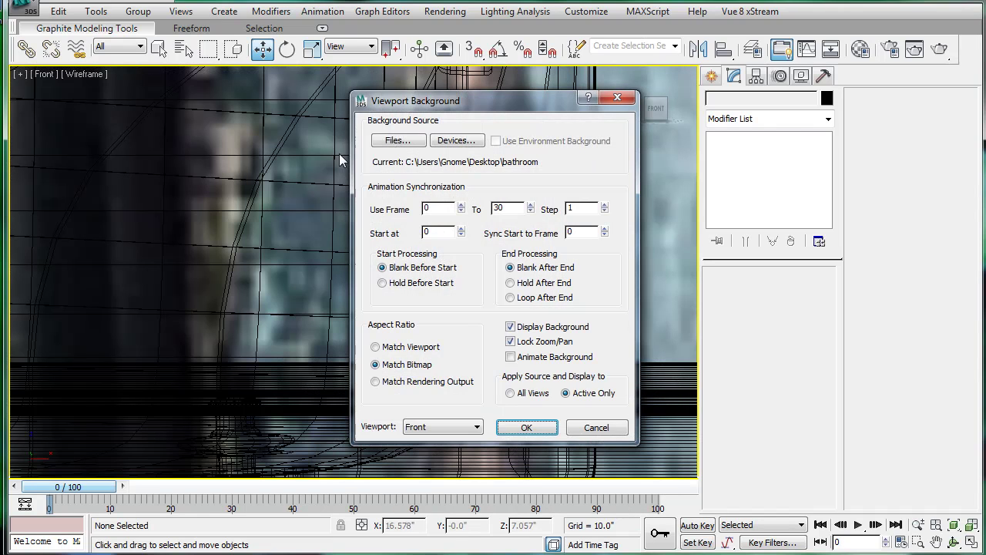
pyautogui.click(398, 143)
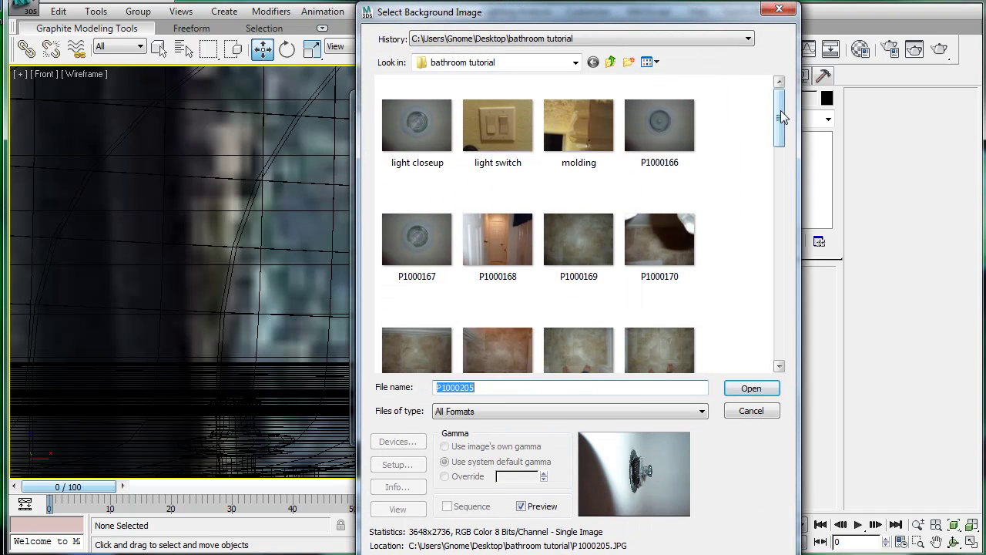
pyautogui.moveTo(780, 107); pyautogui.dragTo(795, 341)
pyautogui.click(432, 211)
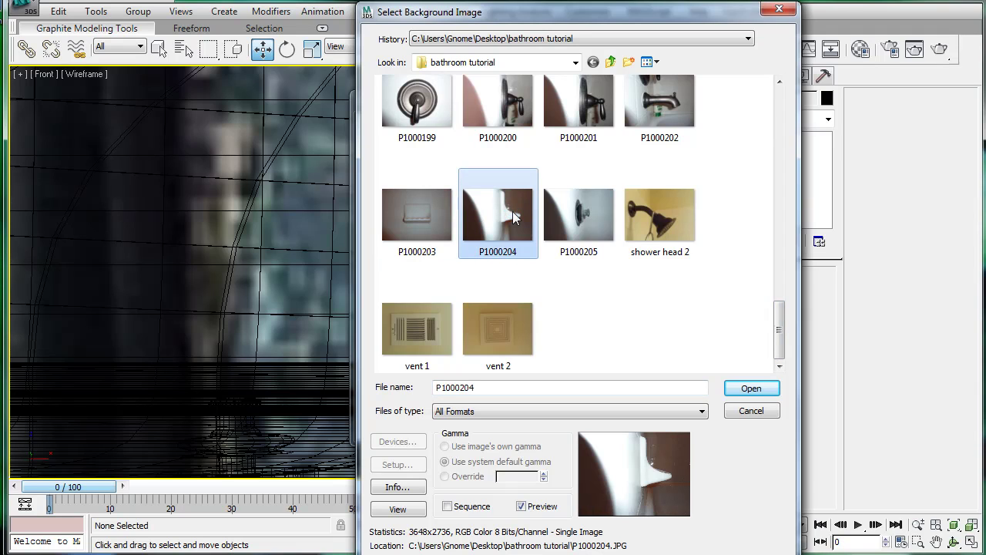
pyautogui.click(752, 388)
pyautogui.click(531, 426)
# - Select all the bathroom objects in the Front view and hide them so only the reference photo remains
pyautogui.scroll(-15, 511, 174)
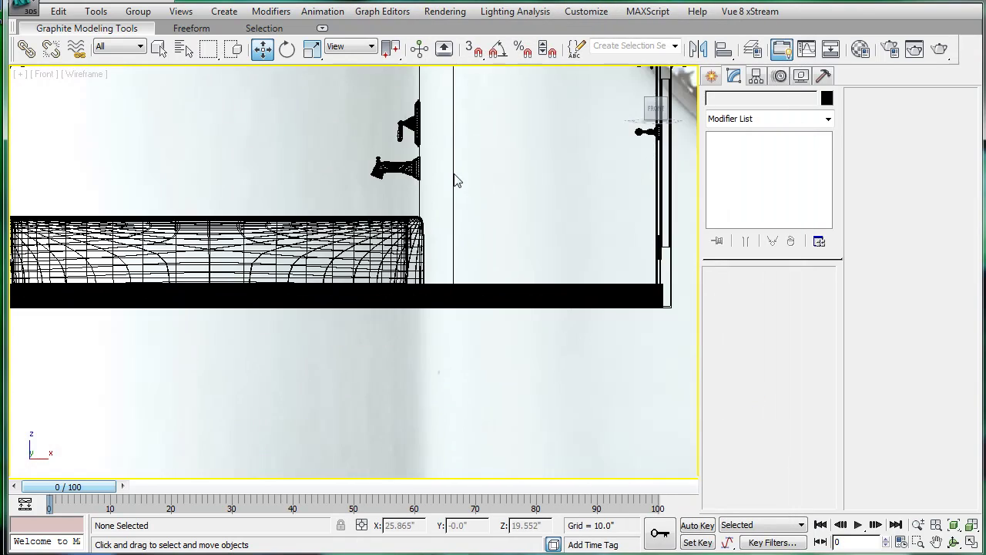
pyautogui.scroll(5, 445, 187)
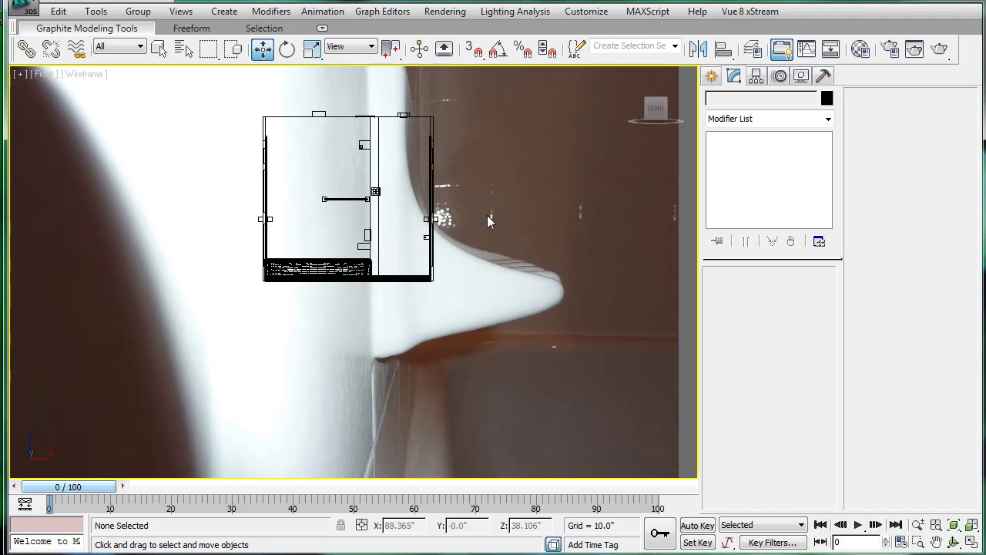
pyautogui.moveTo(488, 216); pyautogui.dragTo(405, 217, button='middle')
pyautogui.moveTo(92, 386); pyautogui.dragTo(286, 282)
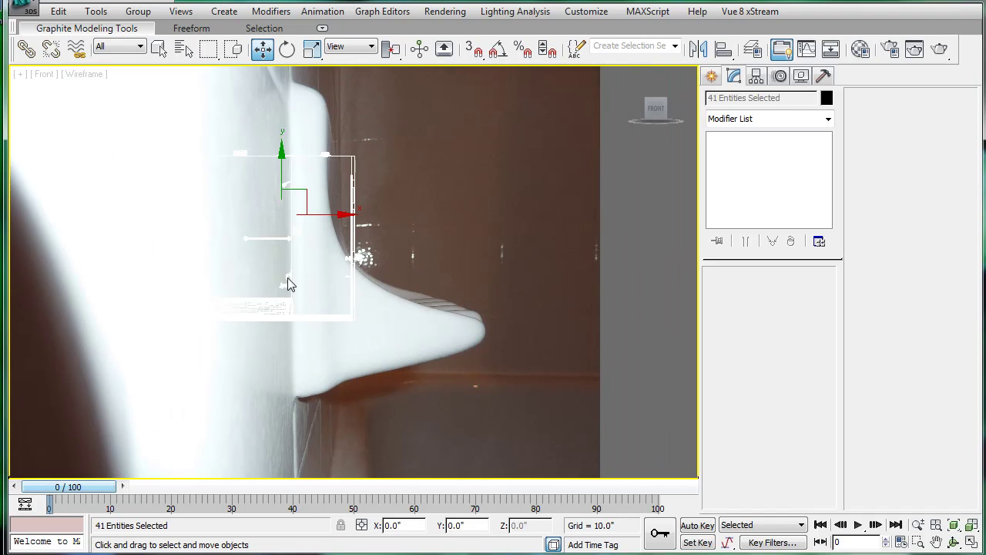
pyautogui.rightClick(378, 235)
pyautogui.click(410, 189)
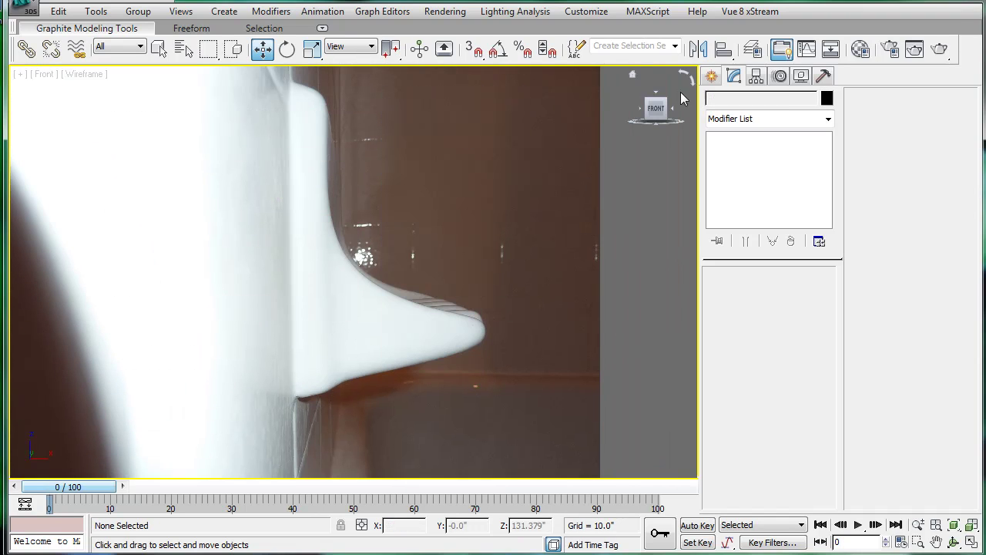
# - Create a Standard Primitives box over the soap dish's back plate in the Front view, about 181" long, 24" wide and 101" high
pyautogui.click(712, 76)
pyautogui.click(728, 124)
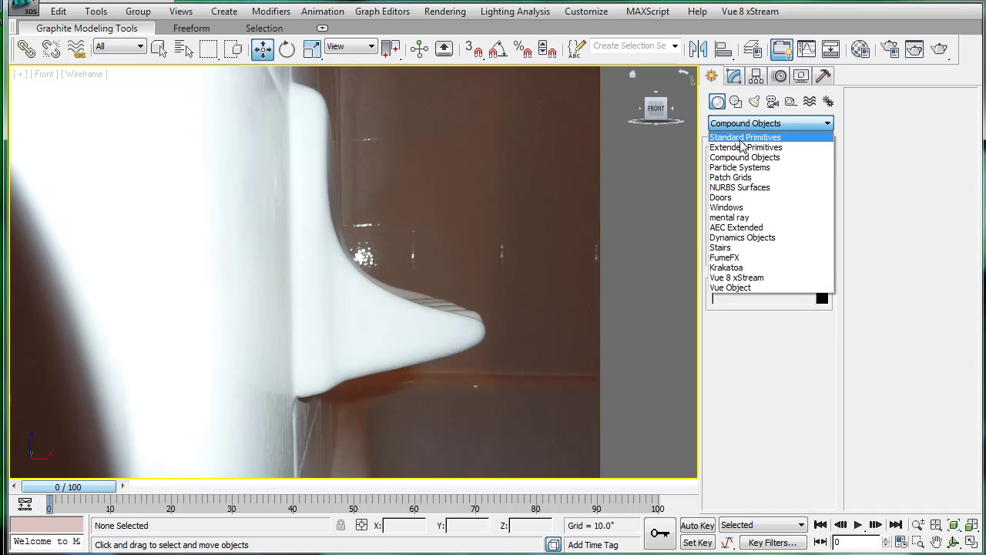
pyautogui.click(742, 139)
pyautogui.click(740, 176)
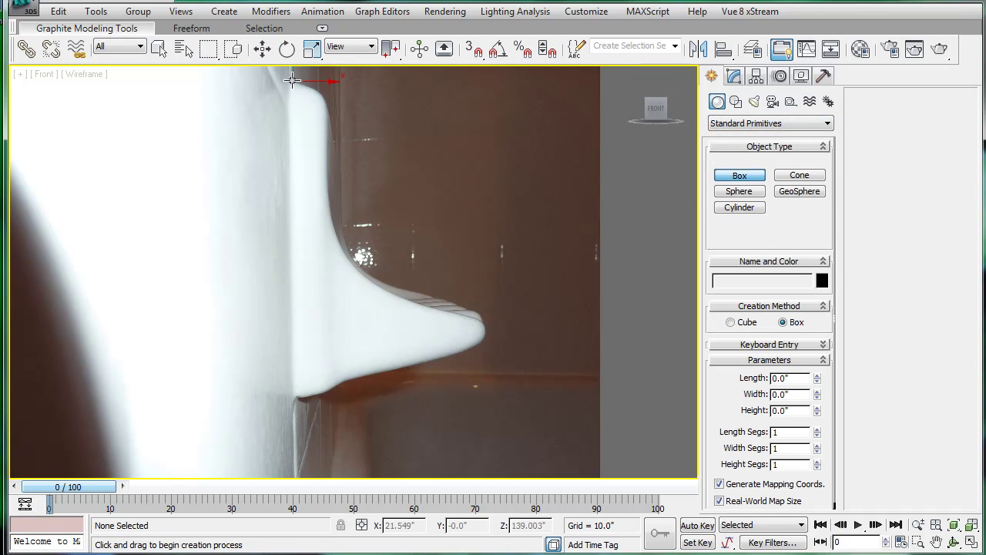
pyautogui.moveTo(289, 82); pyautogui.dragTo(329, 395)
pyautogui.click(341, 220)
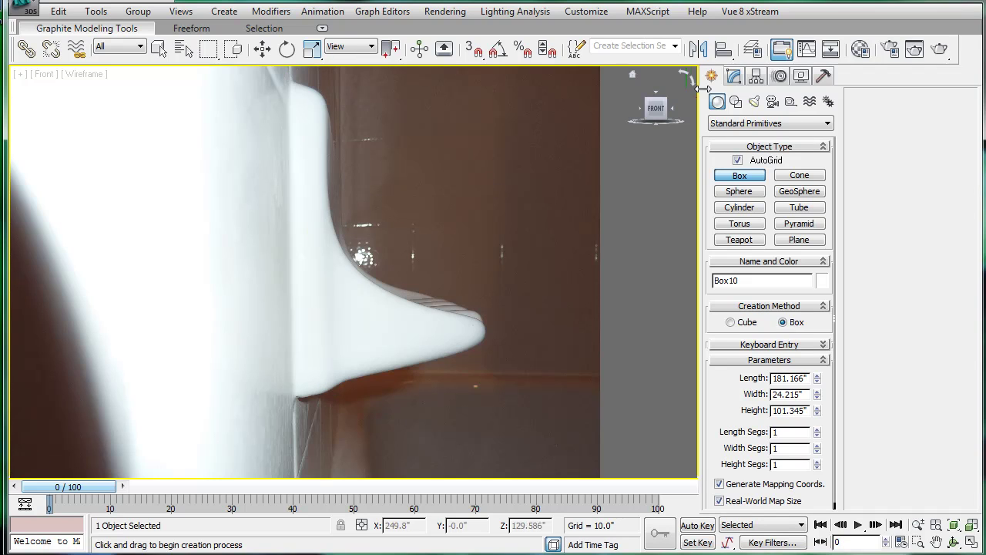
pyautogui.click(734, 75)
pyautogui.moveTo(576, 229); pyautogui.dragTo(577, 229, button='middle')
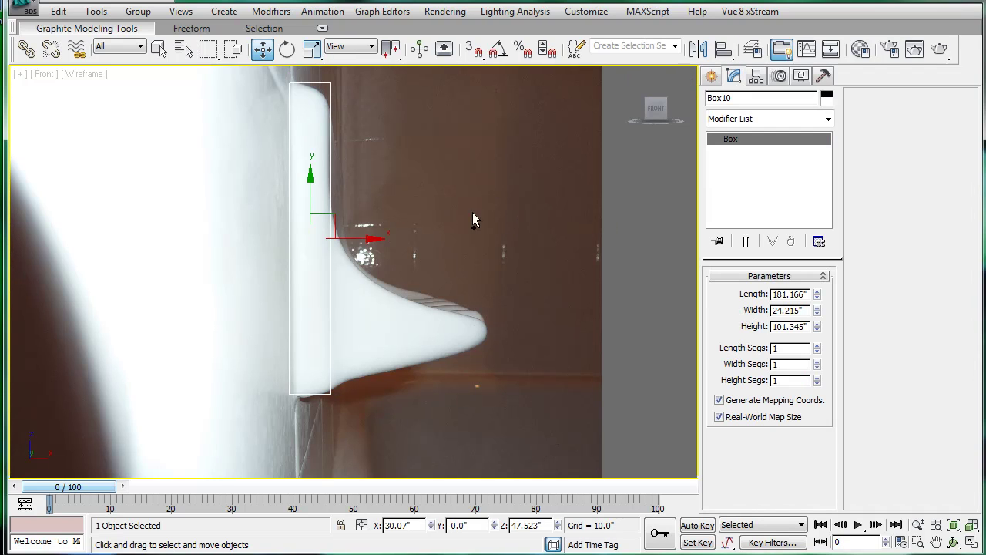
# - Convert the box to Editable Poly and move its top and bottom corner vertices to match the back plate's slanted ends in the photo
pyautogui.hotkey('ctrl', 'e')
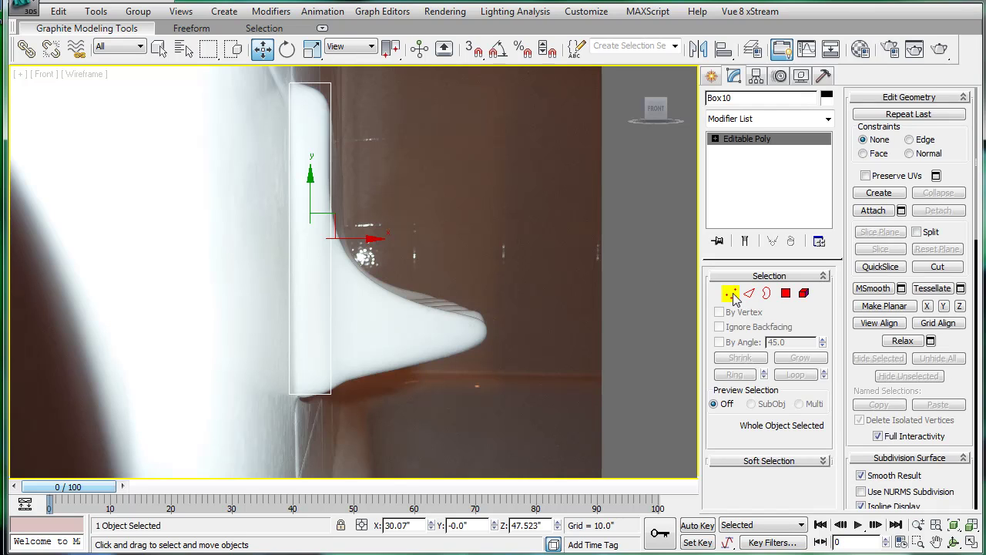
pyautogui.click(733, 296)
pyautogui.scroll(3, 319, 92)
pyautogui.moveTo(354, 76); pyautogui.dragTo(331, 99)
pyautogui.moveTo(331, 99); pyautogui.dragTo(320, 143, button='middle')
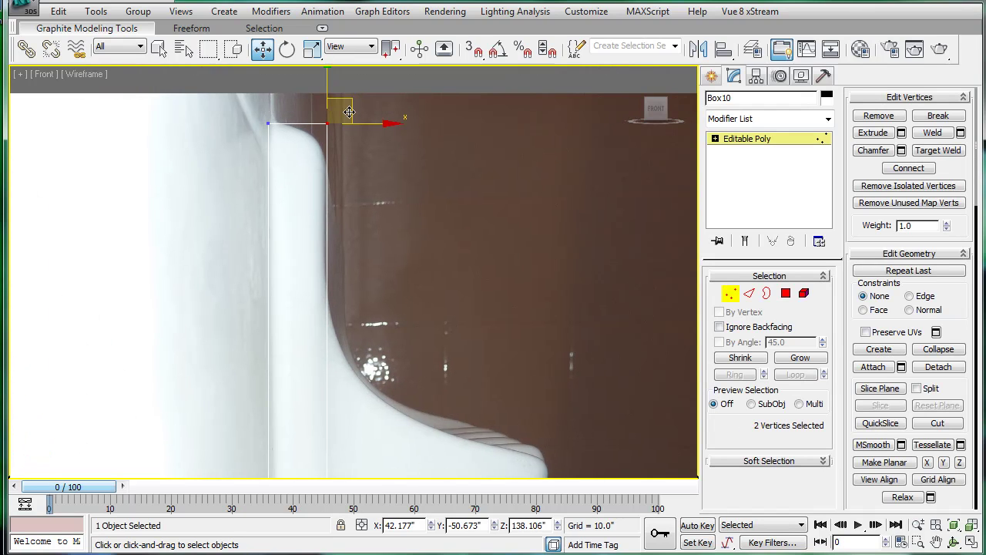
pyautogui.moveTo(349, 101); pyautogui.dragTo(346, 120)
pyautogui.moveTo(358, 323); pyautogui.dragTo(351, 183, button='middle')
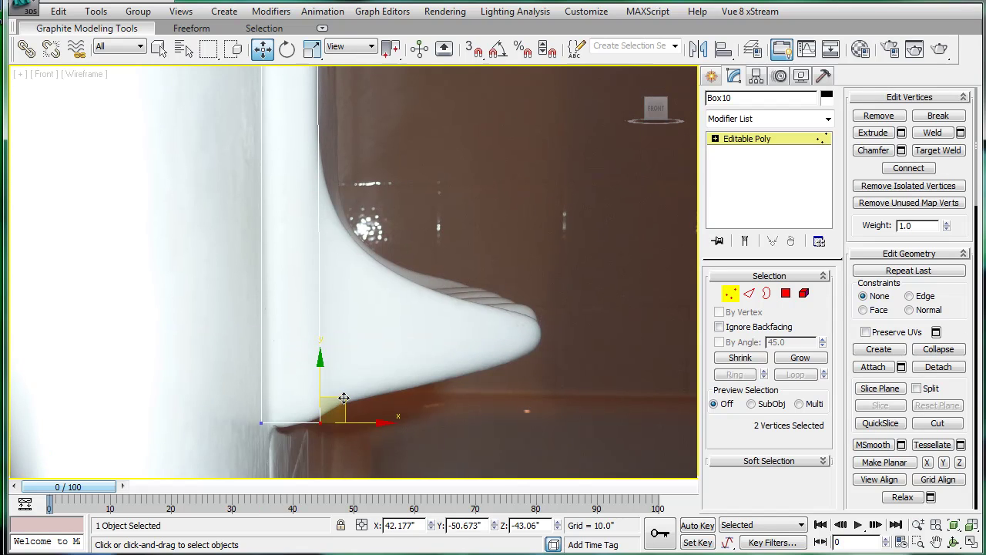
pyautogui.moveTo(346, 394); pyautogui.dragTo(265, 384)
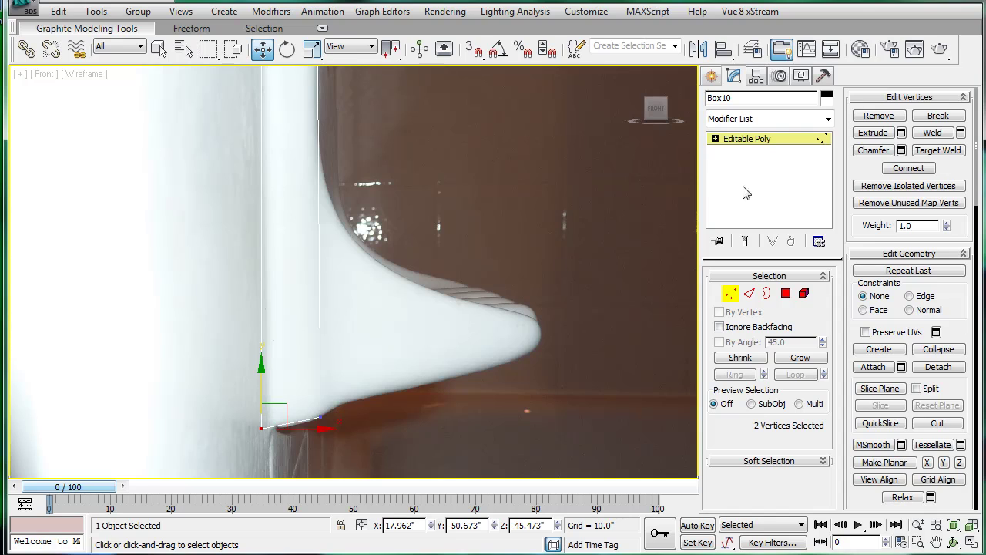
# - Widen the box by moving the four vertices of one side along the Y axis to about -194.3"
pyautogui.click(785, 295)
pyautogui.scroll(-3, 426, 225)
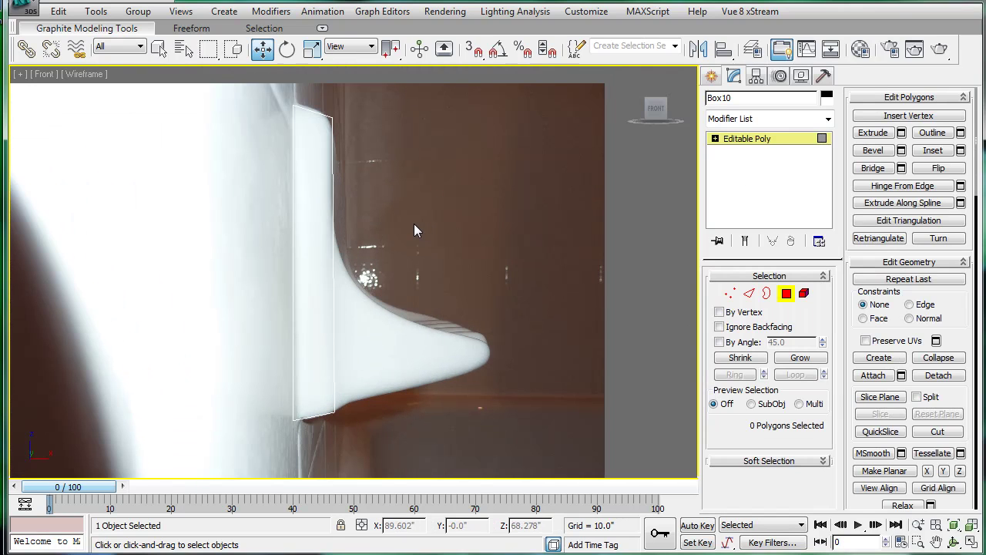
pyautogui.moveTo(323, 306); pyautogui.dragTo(365, 300)
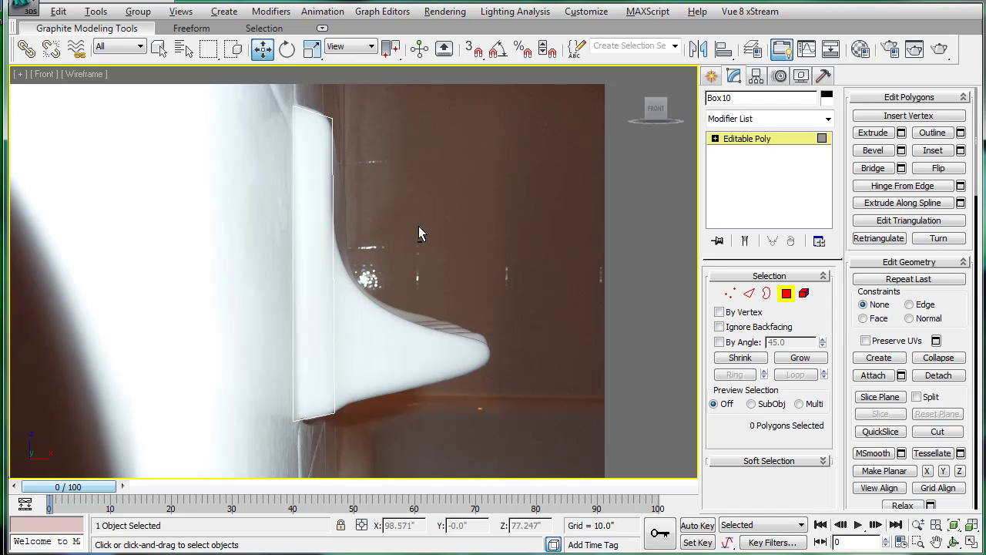
pyautogui.hotkey('alt', 'w')
pyautogui.keyDown('alt'); pyautogui.moveTo(544, 359); pyautogui.dragTo(462, 316, button='middle'); pyautogui.keyUp('alt')
pyautogui.moveTo(513, 221); pyautogui.dragTo(502, 215, button='middle')
pyautogui.moveTo(586, 393); pyautogui.dragTo(515, 442, button='middle')
pyautogui.click(730, 294)
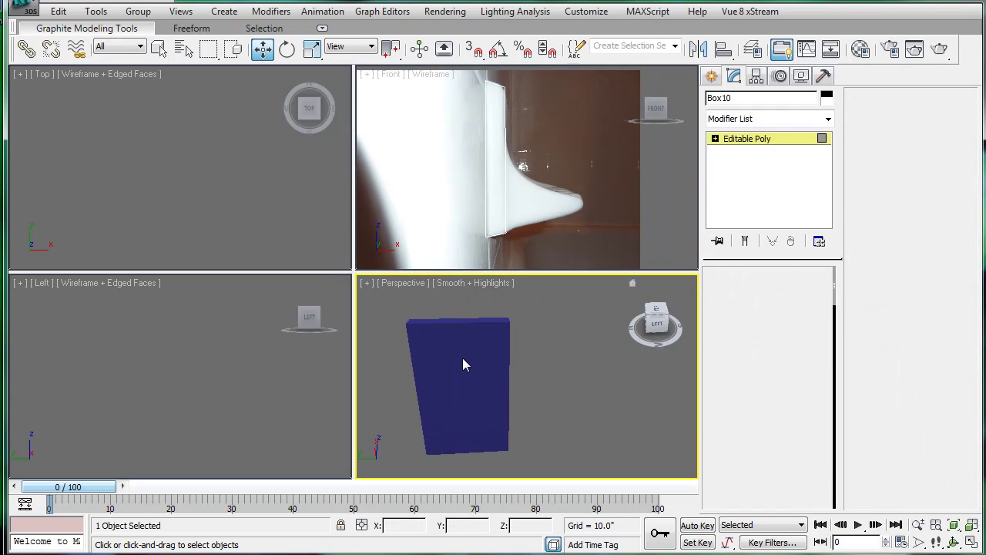
pyautogui.click(438, 323)
pyautogui.moveTo(525, 444); pyautogui.dragTo(525, 445)
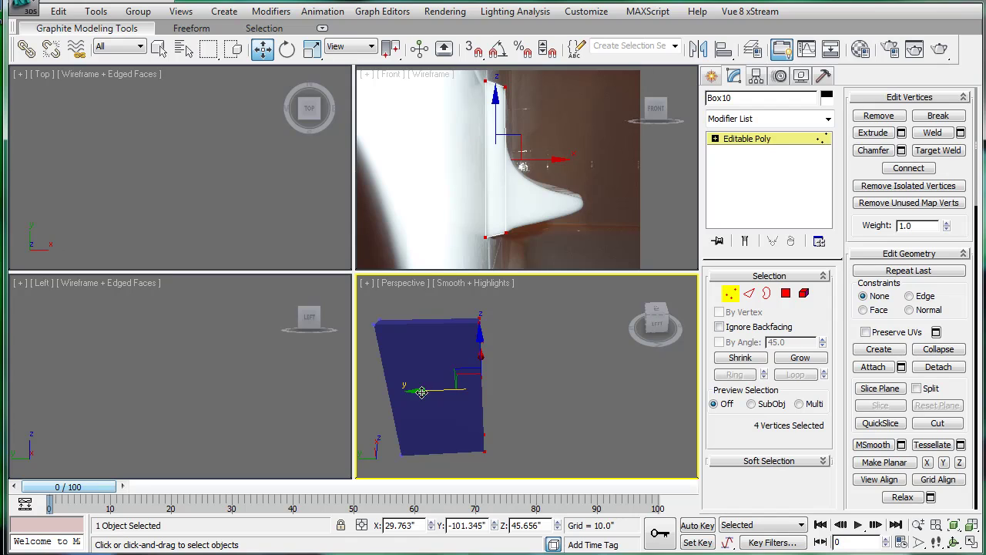
pyautogui.moveTo(421, 392); pyautogui.dragTo(499, 393)
# - Show edged faces in the perspective view and connect the box's four long horizontal edges with 2 segments and pinch 52
pyautogui.click(765, 295)
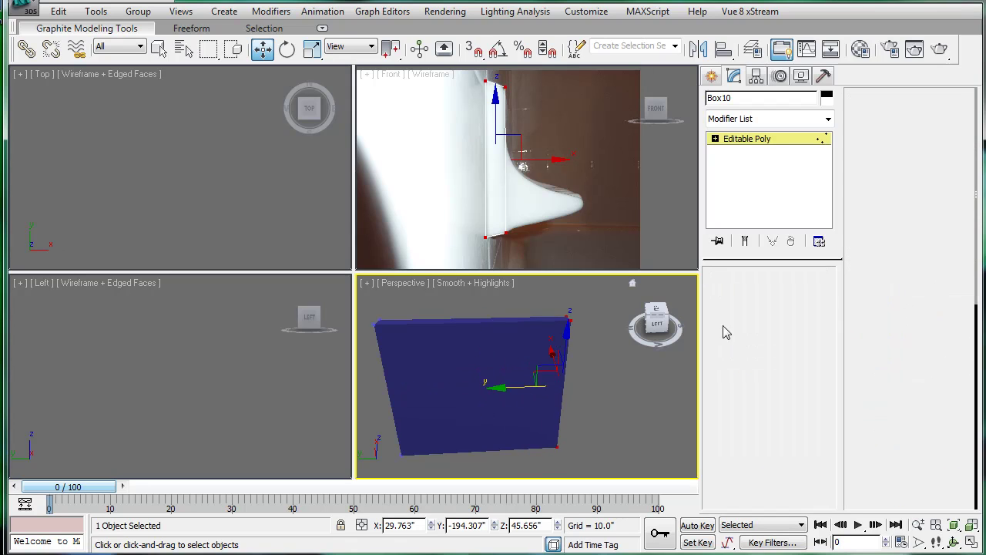
pyautogui.press('2')
pyautogui.press('F4')
pyautogui.moveTo(489, 362); pyautogui.dragTo(487, 346, button='middle')
pyautogui.scroll(-3, 488, 344)
pyautogui.moveTo(496, 309); pyautogui.dragTo(501, 459)
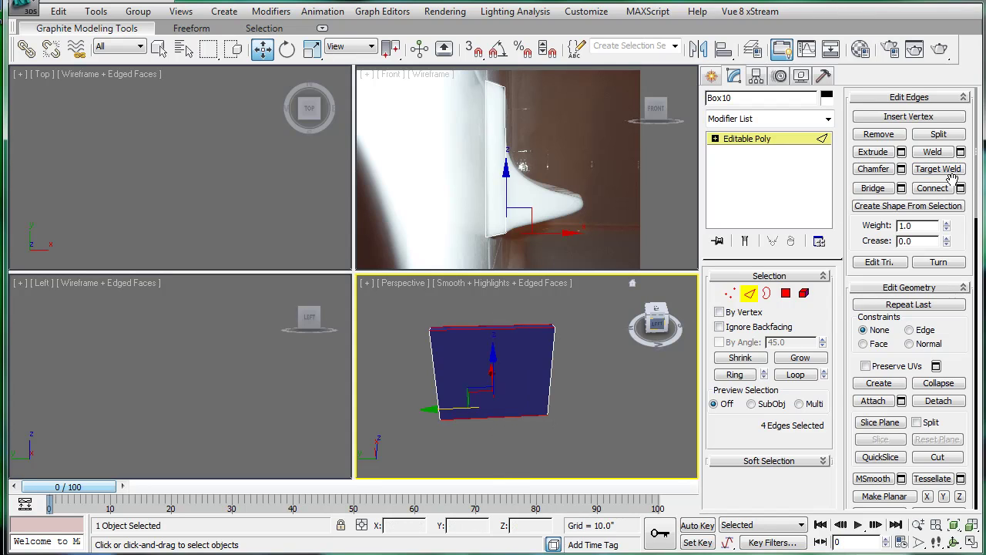
pyautogui.click(961, 188)
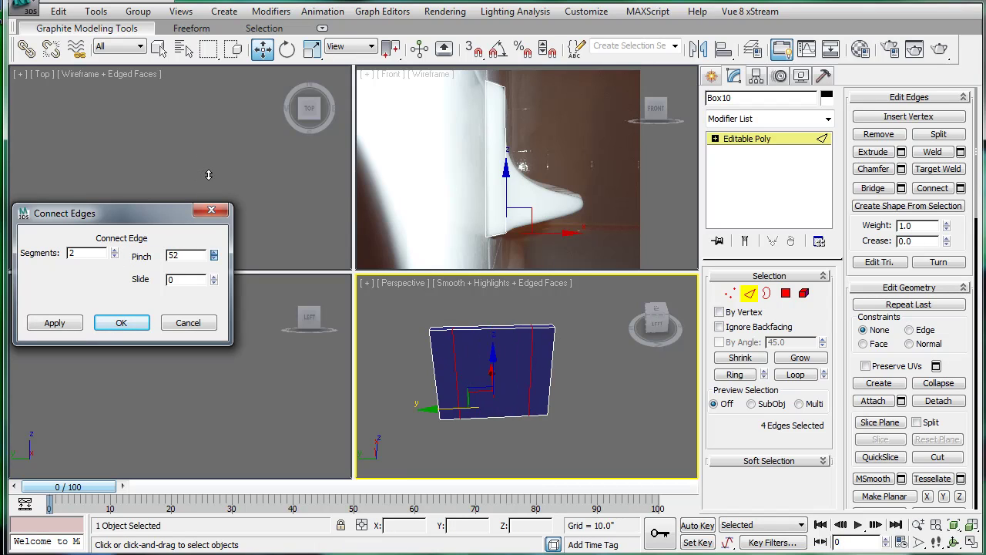
pyautogui.click(123, 322)
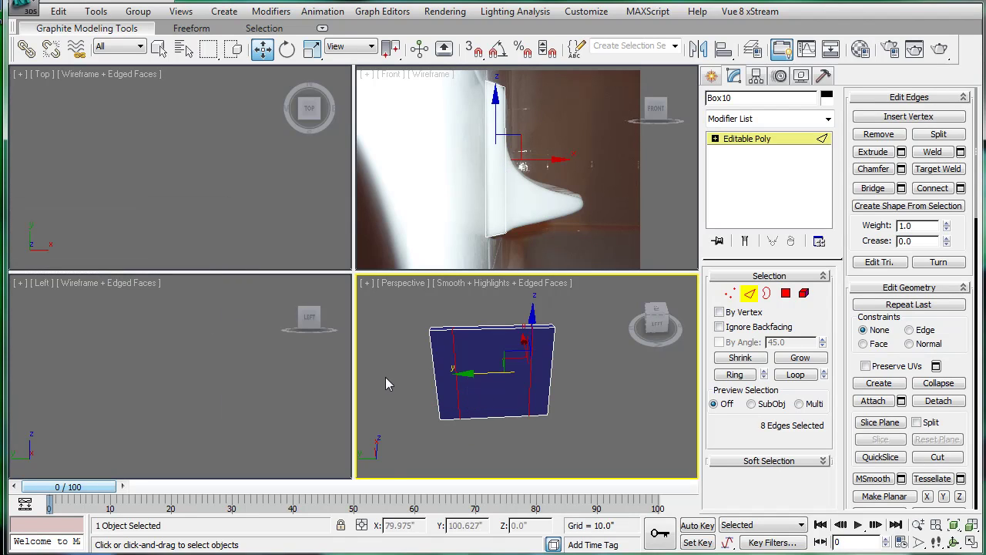
# - Connect the four vertical edges on the box's front face with 1 segment and pinch 0
pyautogui.keyDown('ctrl'); pyautogui.click(435, 376); pyautogui.keyUp('ctrl')
pyautogui.keyDown('ctrl'); pyautogui.click(551, 375); pyautogui.keyUp('ctrl')
pyautogui.click(574, 379)
pyautogui.keyDown('alt'); pyautogui.moveTo(571, 357); pyautogui.dragTo(497, 372, button='middle'); pyautogui.keyUp('alt')
pyautogui.click(517, 375)
pyautogui.keyDown('ctrl'); pyautogui.click(537, 372); pyautogui.keyUp('ctrl')
pyautogui.keyDown('ctrl'); pyautogui.click(599, 362); pyautogui.keyUp('ctrl')
pyautogui.keyDown('ctrl'); pyautogui.click(615, 362); pyautogui.keyUp('ctrl')
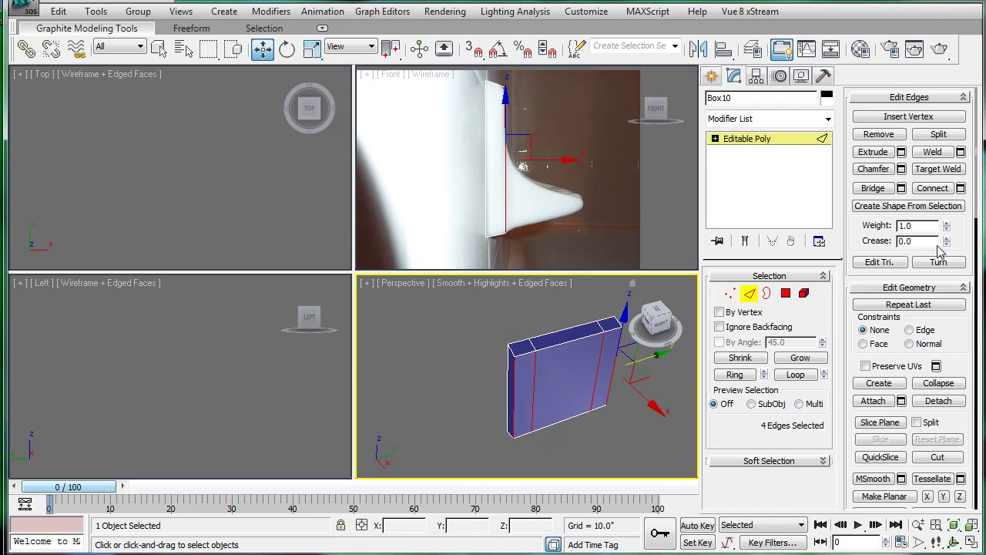
pyautogui.click(960, 188)
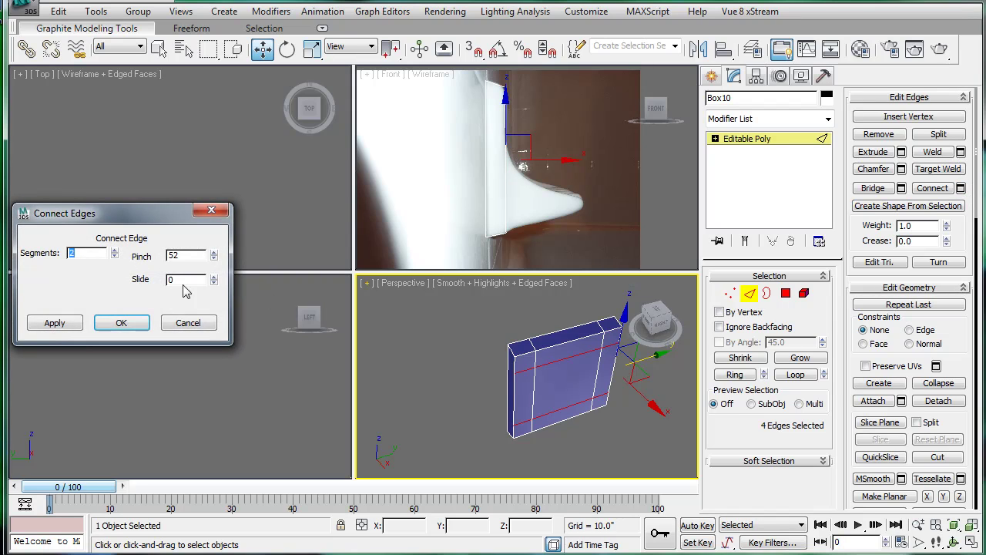
pyautogui.write('0')
pyautogui.click(114, 256)
pyautogui.click(122, 325)
# - Raise the vertices of the new horizontal edge line in the Front view to where the dish starts curving outward
pyautogui.click(729, 293)
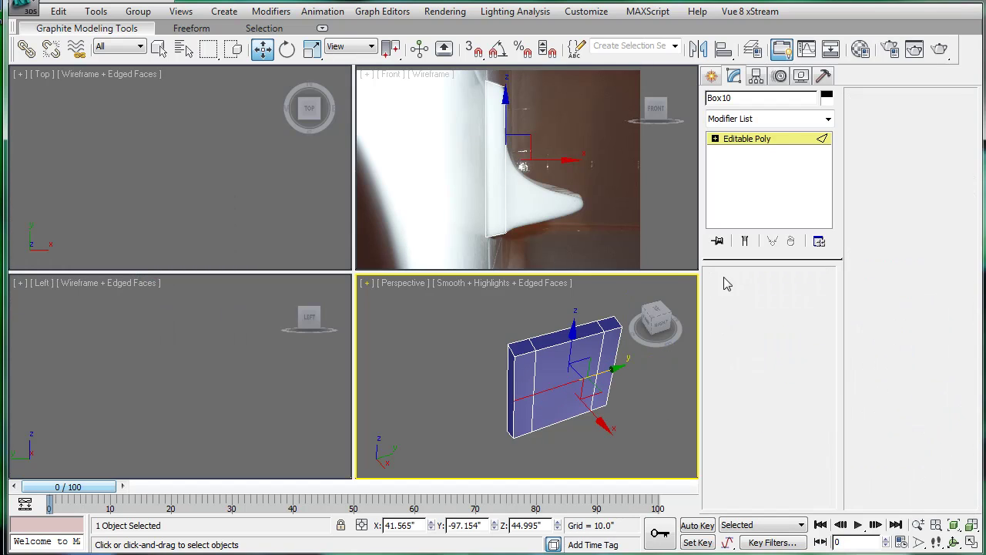
pyautogui.moveTo(555, 133); pyautogui.dragTo(541, 164, button='middle')
pyautogui.scroll(2, 541, 163)
pyautogui.moveTo(471, 145); pyautogui.dragTo(465, 126)
pyautogui.moveTo(524, 351); pyautogui.dragTo(692, 319, button='middle')
pyautogui.click(787, 295)
pyautogui.click(544, 378)
pyautogui.keyDown('ctrl'); pyautogui.click(462, 378); pyautogui.keyUp('ctrl')
pyautogui.click(609, 411)
# - Connect the four vertical edges below the horizontal line on the front face with 1 segment, pinch 0 and slide 0
pyautogui.click(750, 294)
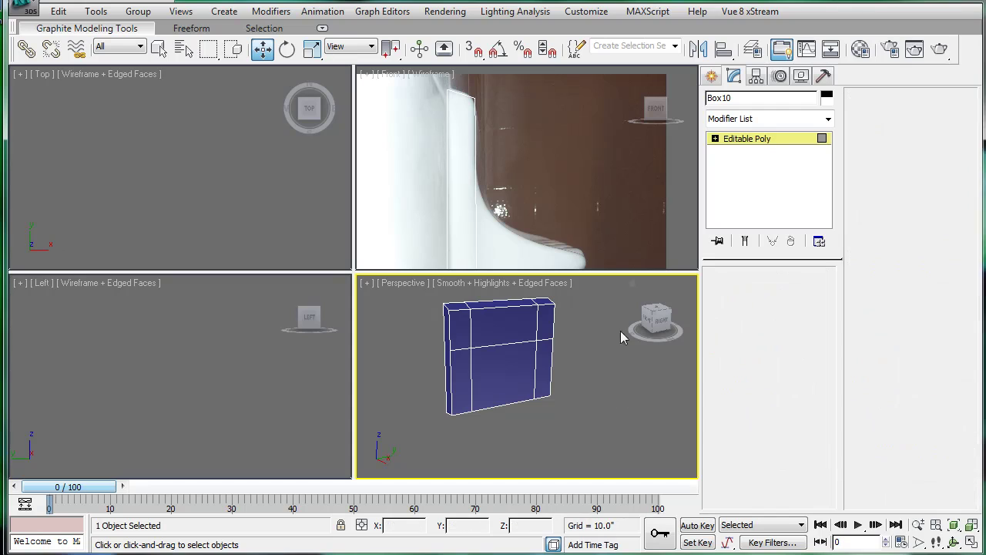
pyautogui.click(552, 372)
pyautogui.keyDown('ctrl'); pyautogui.click(533, 372); pyautogui.keyUp('ctrl')
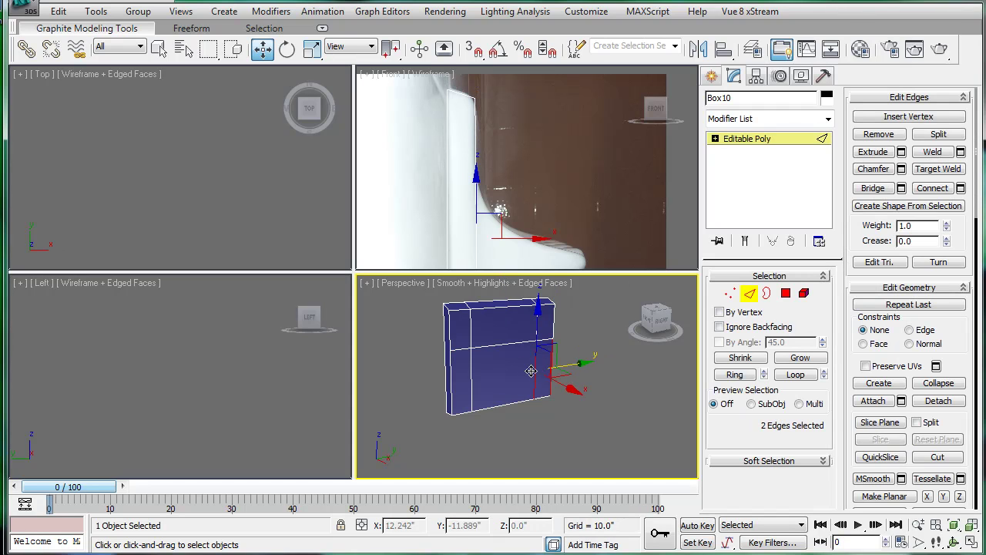
pyautogui.keyDown('ctrl'); pyautogui.doubleClick(467, 370); pyautogui.keyUp('ctrl')
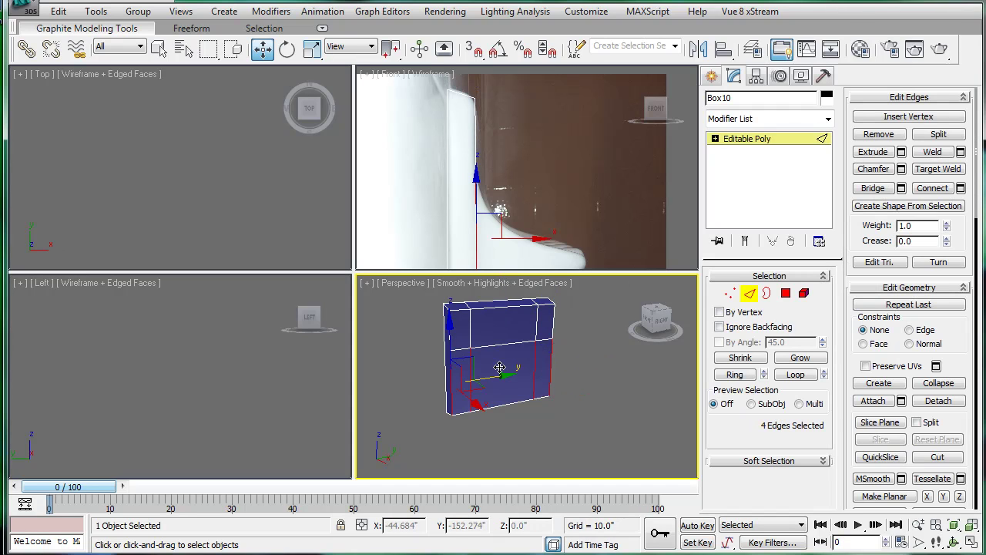
pyautogui.click(961, 188)
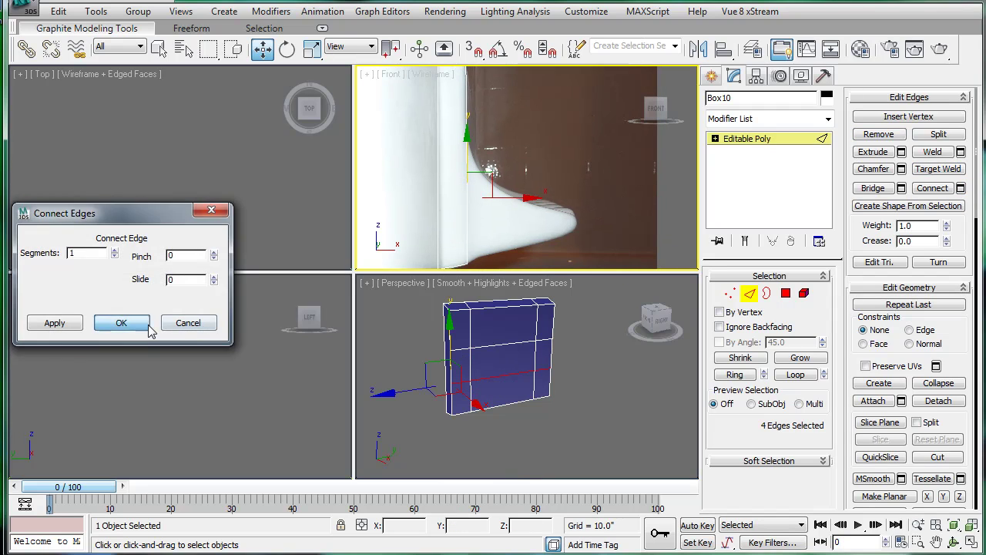
pyautogui.click(126, 260)
# - Move the new lower edge line down near the base of the front face and deselect it
pyautogui.moveTo(464, 177); pyautogui.dragTo(468, 182)
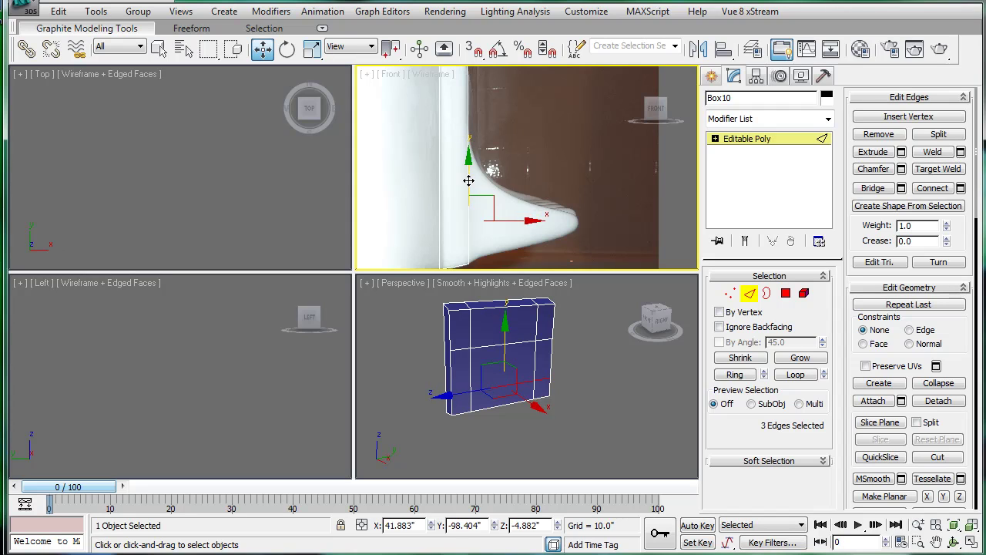
pyautogui.click(469, 179)
pyautogui.click(586, 386)
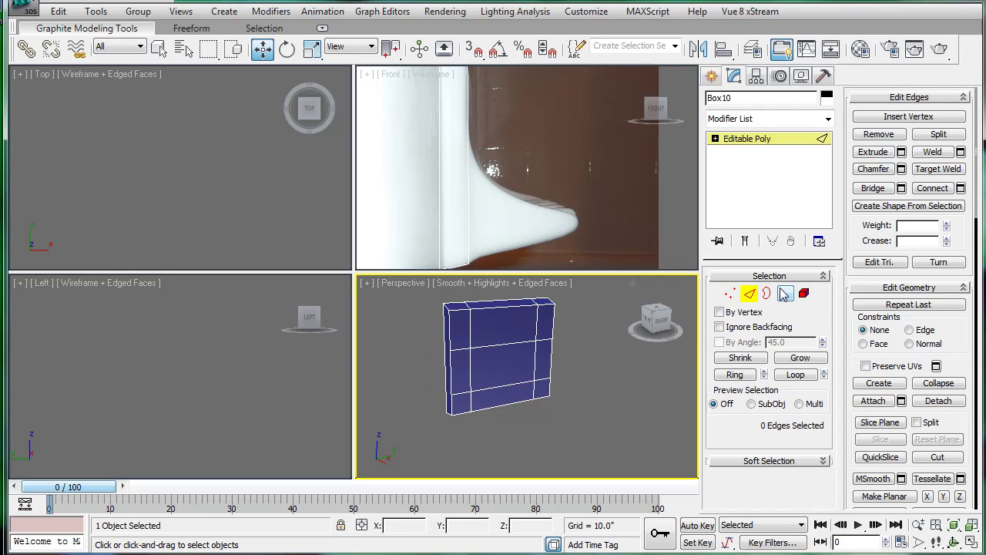
# - Extrude the five front-face polygons forming the U along both sides and the base by 16.1" as a group
pyautogui.press('4')
pyautogui.click(543, 364)
pyautogui.keyDown('ctrl'); pyautogui.click(541, 386); pyautogui.keyUp('ctrl')
pyautogui.keyDown('ctrl'); pyautogui.click(515, 392); pyautogui.keyUp('ctrl')
pyautogui.keyDown('ctrl'); pyautogui.click(461, 405); pyautogui.keyUp('ctrl')
pyautogui.keyDown('ctrl'); pyautogui.click(461, 372); pyautogui.keyUp('ctrl')
pyautogui.moveTo(508, 230); pyautogui.dragTo(532, 226, button='middle')
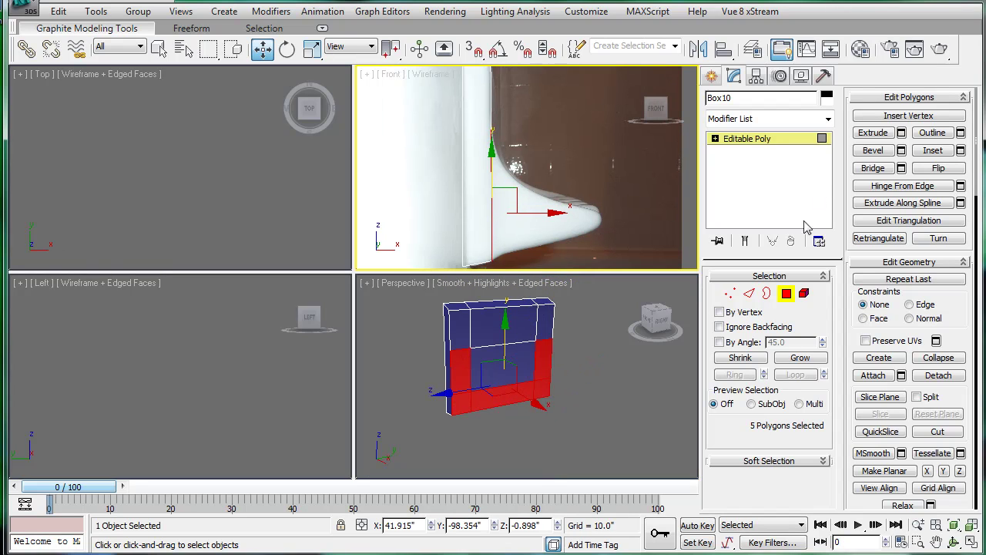
pyautogui.click(902, 133)
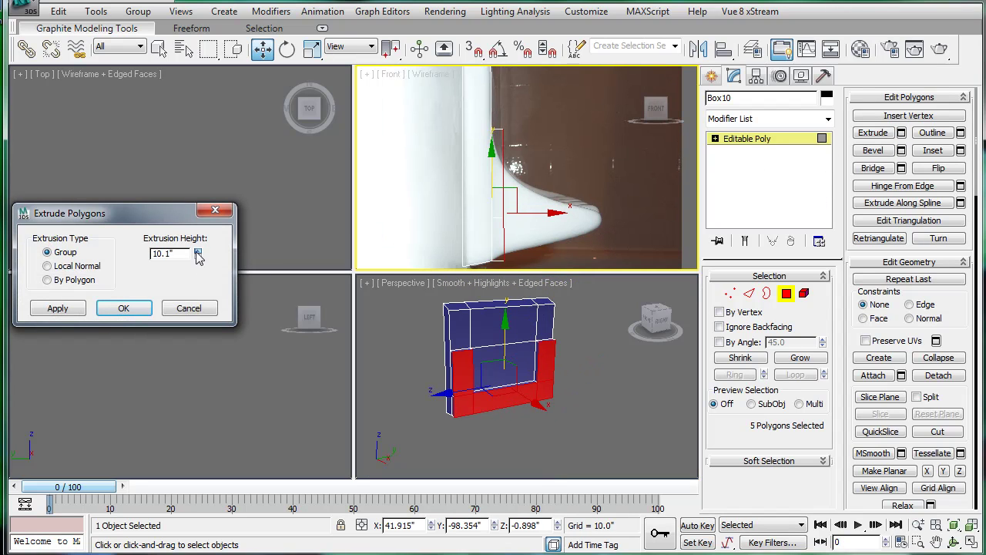
pyautogui.moveTo(198, 256); pyautogui.dragTo(202, 208)
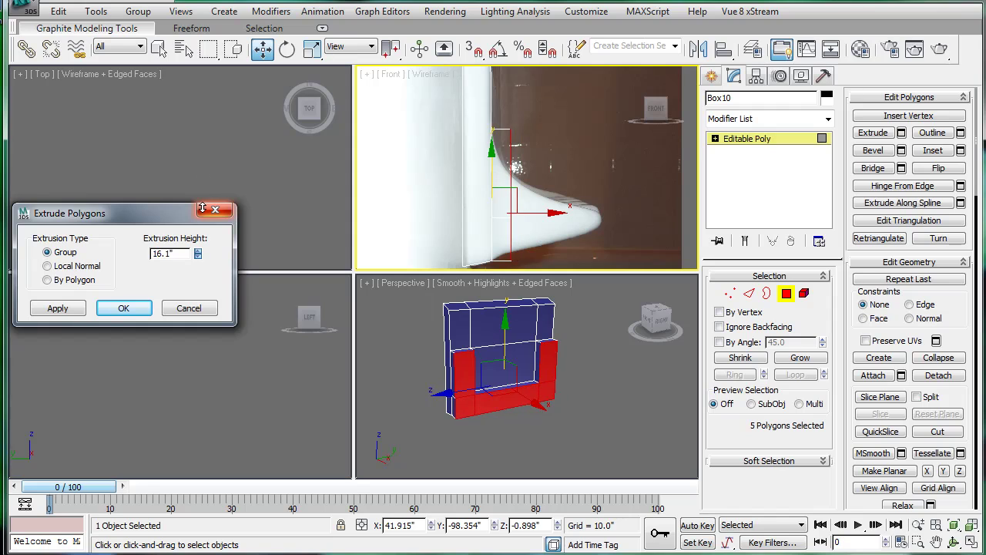
pyautogui.click(124, 308)
# - Reposition the upper, middle and lower vertices of the extruded face in the Front view to match the dish's photo profile
pyautogui.click(736, 293)
pyautogui.moveTo(546, 103); pyautogui.dragTo(503, 142)
pyautogui.moveTo(510, 89); pyautogui.dragTo(511, 137)
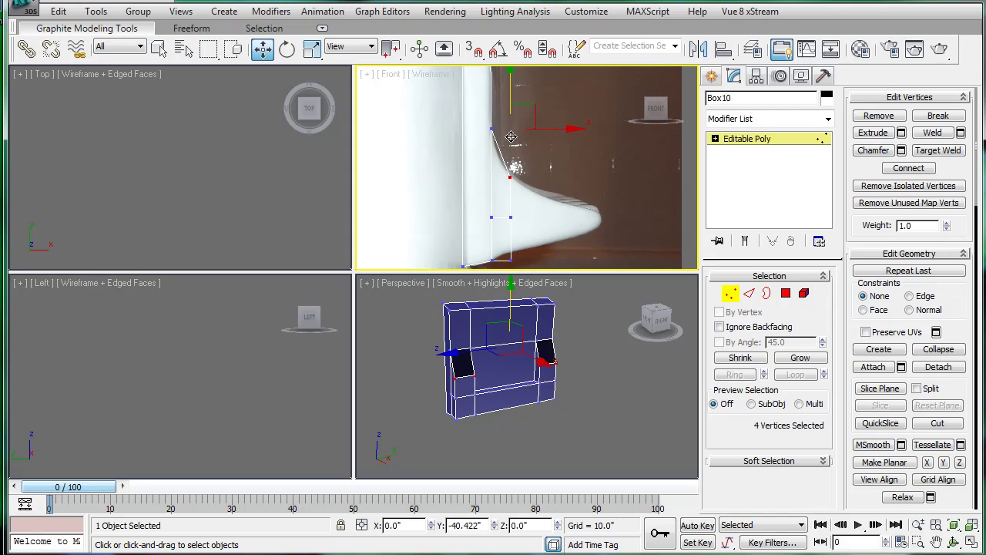
pyautogui.moveTo(526, 166); pyautogui.dragTo(517, 130, button='middle')
pyautogui.scroll(2, 504, 184)
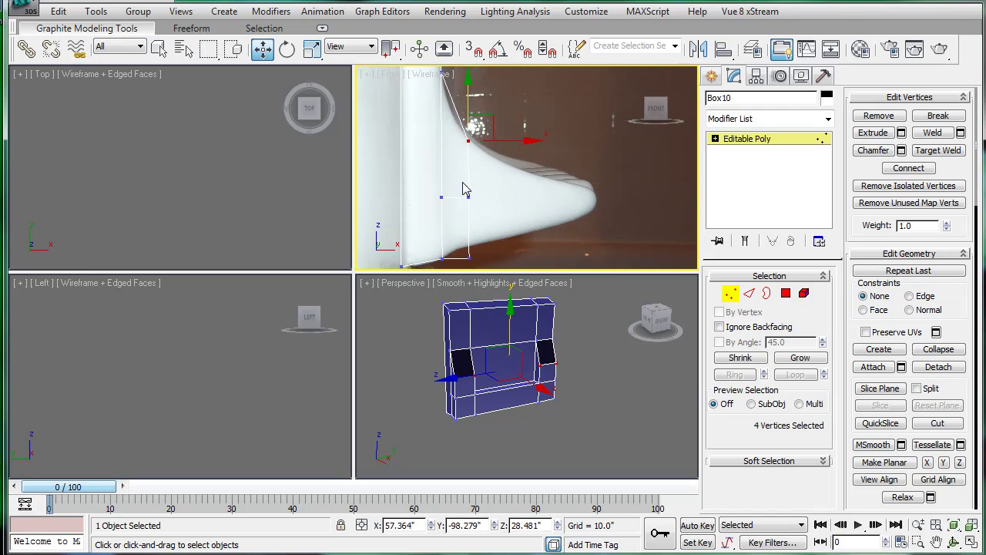
pyautogui.moveTo(473, 193); pyautogui.dragTo(492, 172)
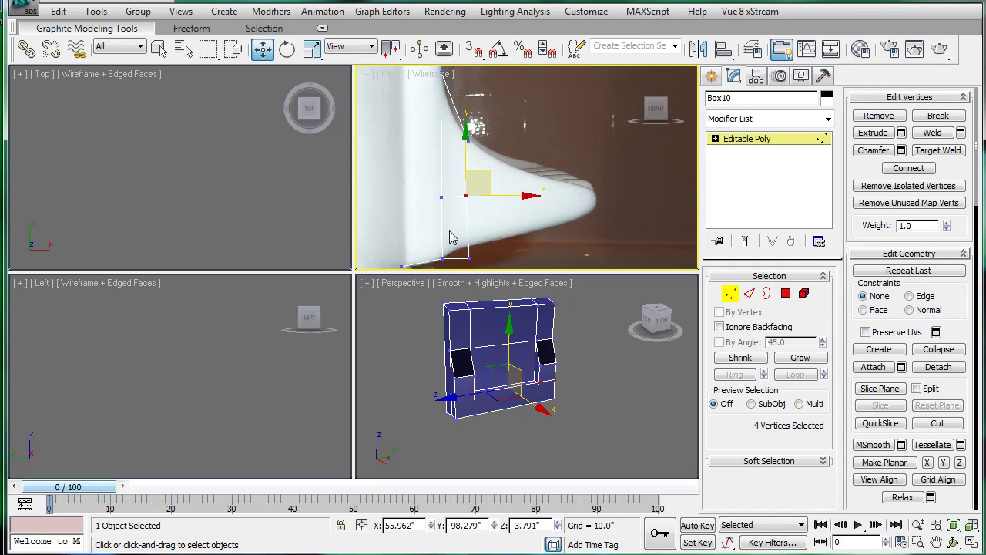
pyautogui.moveTo(450, 231); pyautogui.dragTo(485, 219)
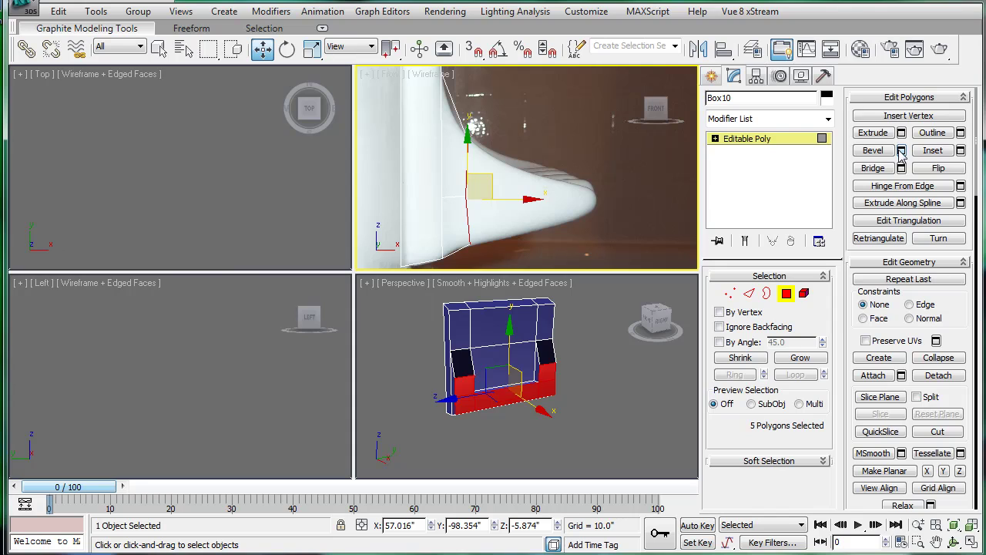
# - Extrude the five U-shaped front polygons outward by 45.978" as a group
pyautogui.click(902, 133)
pyautogui.moveTo(198, 260); pyautogui.dragTo(226, 105)
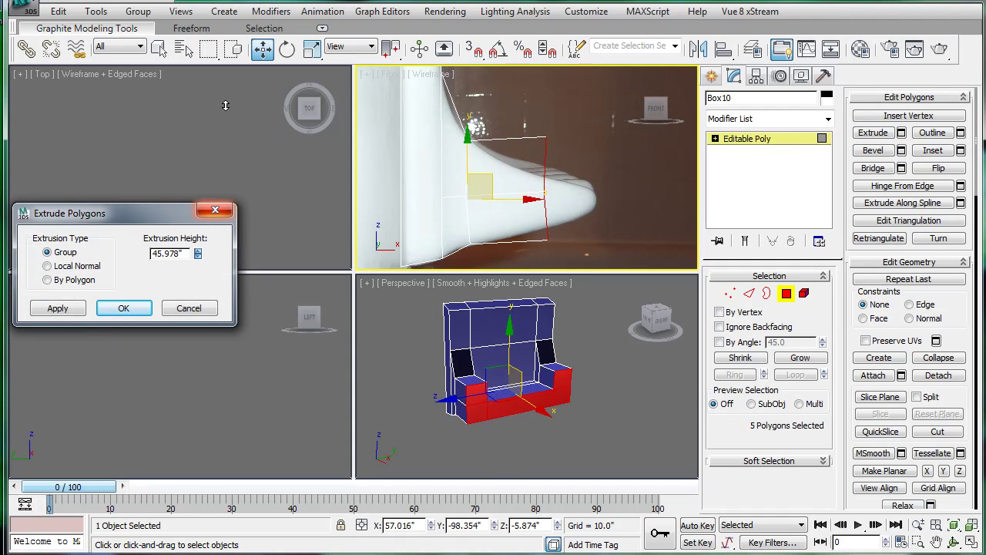
pyautogui.click(130, 309)
# - Move the upper, middle and lower vertices of the newly extruded end so they taper along the reference dish's outline
pyautogui.click(729, 298)
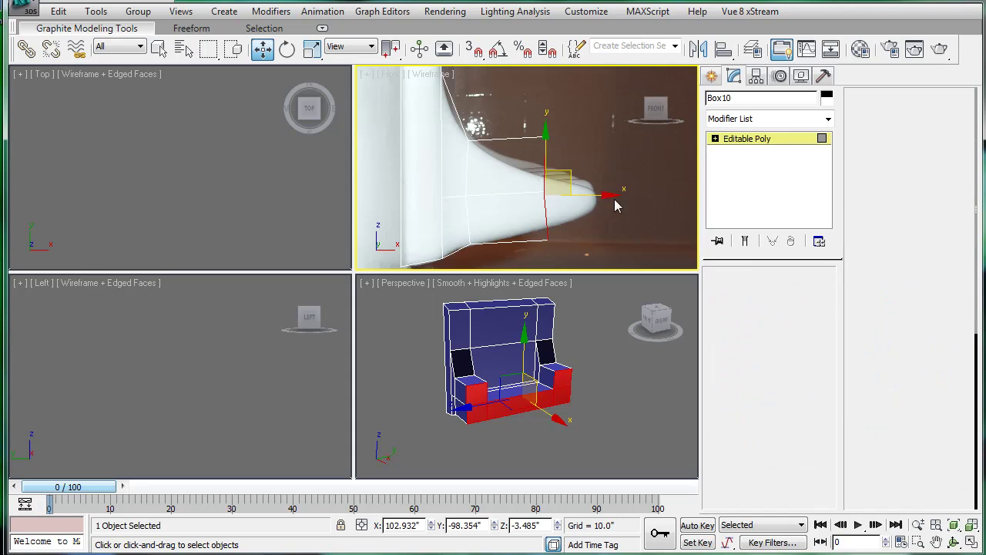
pyautogui.moveTo(599, 192); pyautogui.dragTo(567, 191, button='middle')
pyautogui.moveTo(505, 125); pyautogui.dragTo(519, 210)
pyautogui.moveTo(541, 263); pyautogui.dragTo(543, 264)
pyautogui.moveTo(514, 187); pyautogui.dragTo(515, 176)
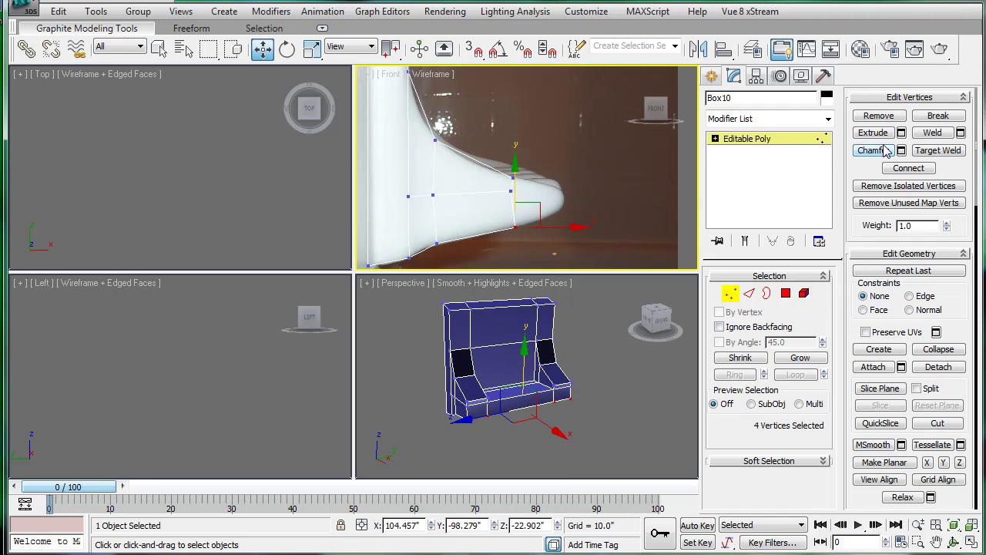
# - Extrude the five front polygons once more to reach the dish's tip in the reference photo, and deselect them
pyautogui.click(787, 293)
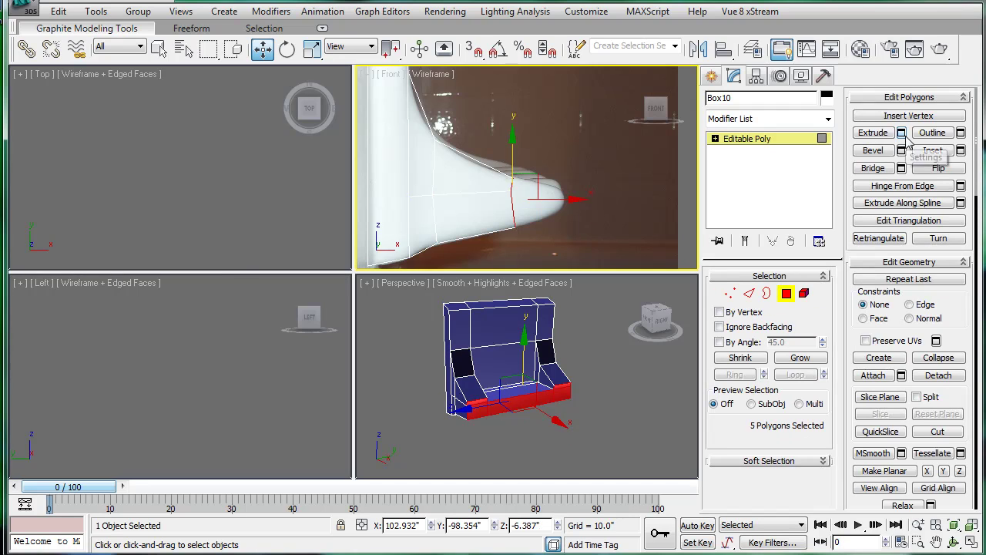
pyautogui.click(902, 132)
pyautogui.moveTo(198, 254); pyautogui.dragTo(204, 280)
pyautogui.click(117, 312)
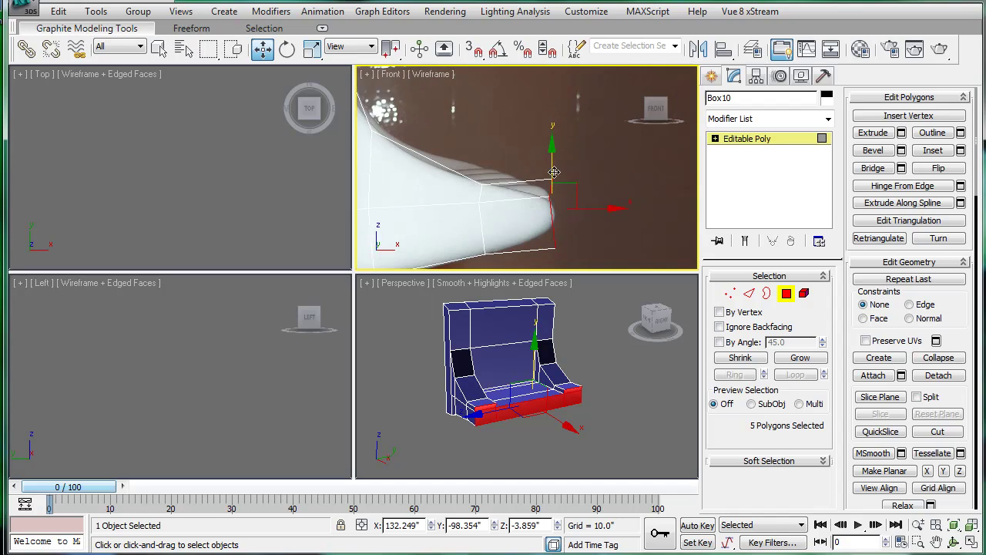
pyautogui.click(591, 168)
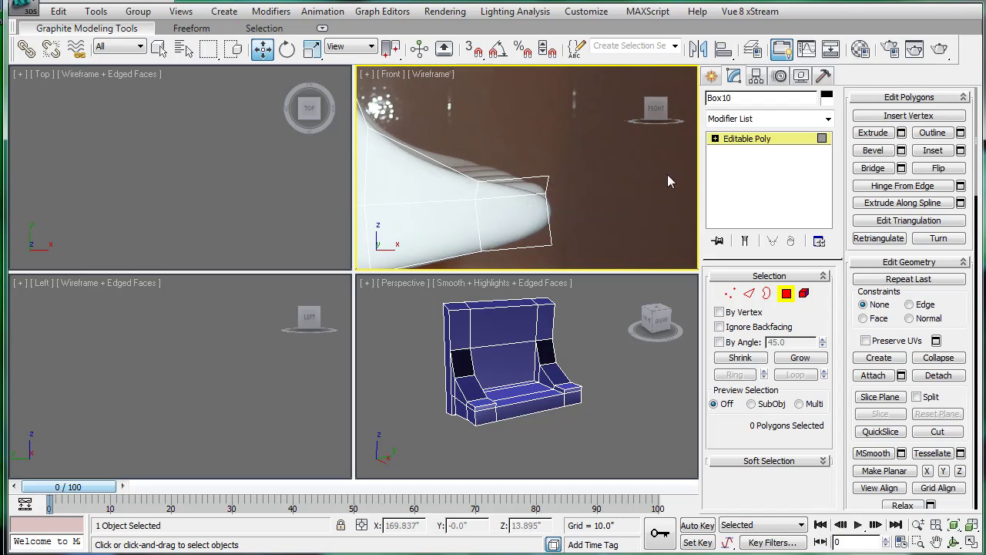
# - Target weld the raised upper corner vertex at the dish's tip to the vertex just below it in the Front view
pyautogui.click(729, 294)
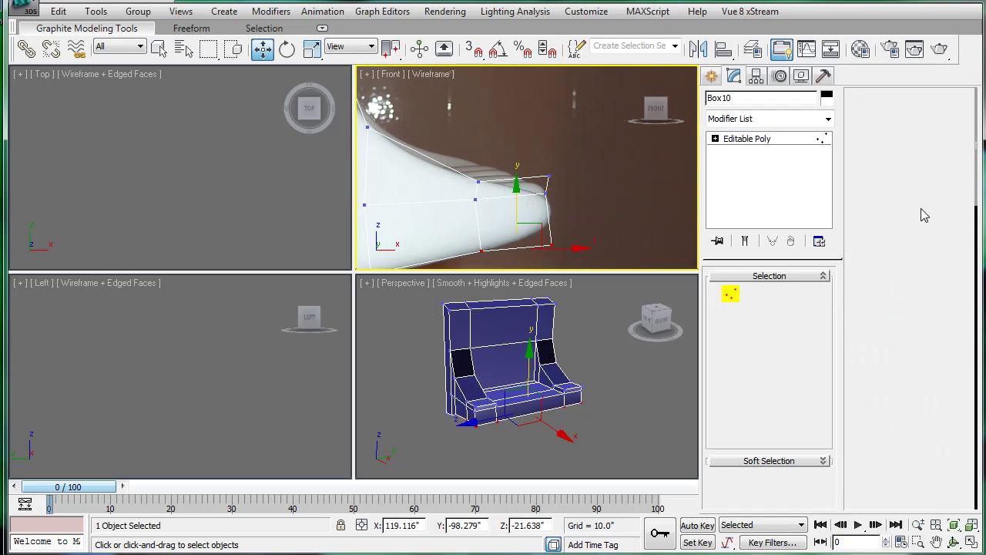
pyautogui.moveTo(455, 254); pyautogui.dragTo(597, 193)
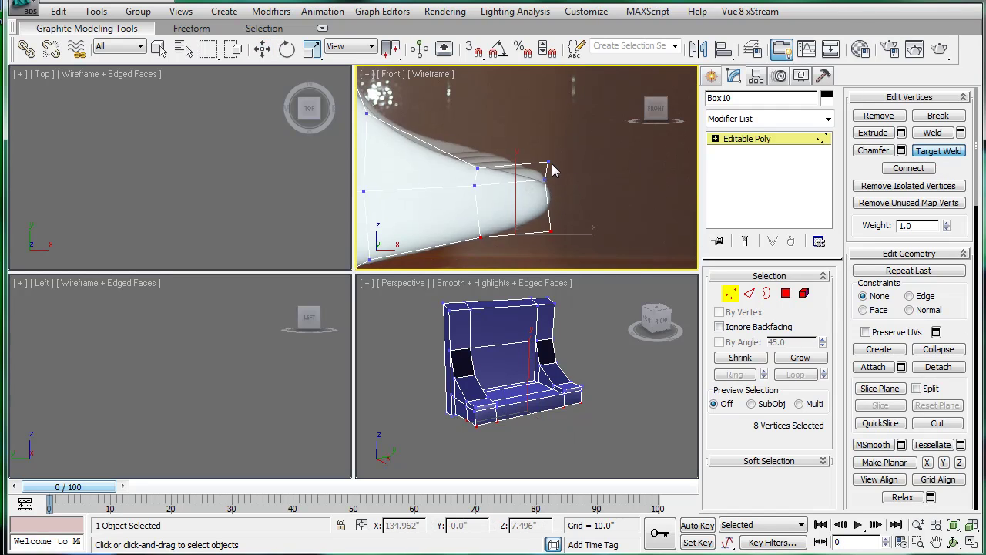
pyautogui.click(544, 178)
pyautogui.rightClick(577, 181)
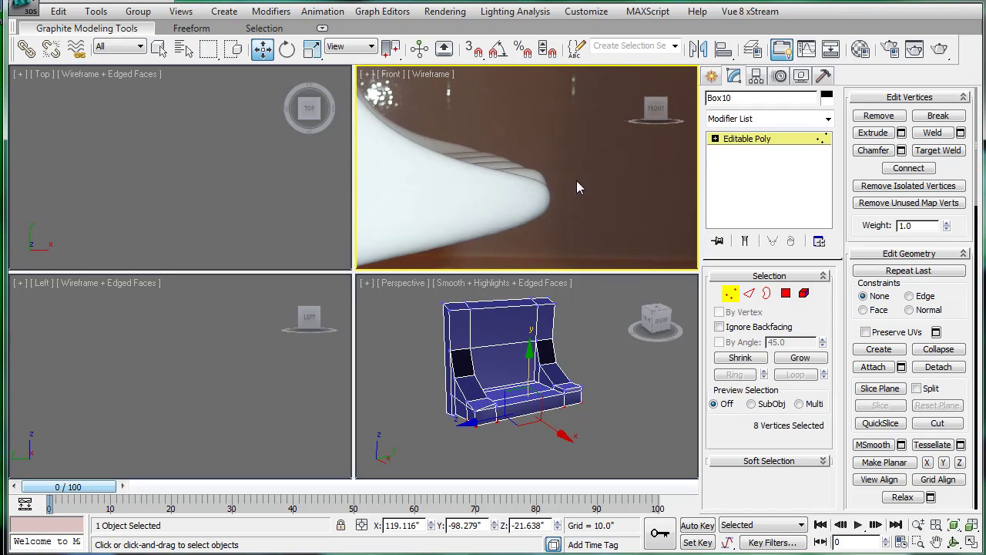
# - Target weld the remaining raised upper vertices at both ends of the front lip to the vertices just below them in Perspective
pyautogui.click(919, 151)
pyautogui.moveTo(562, 352); pyautogui.dragTo(542, 354, button='middle')
pyautogui.scroll(4, 541, 354)
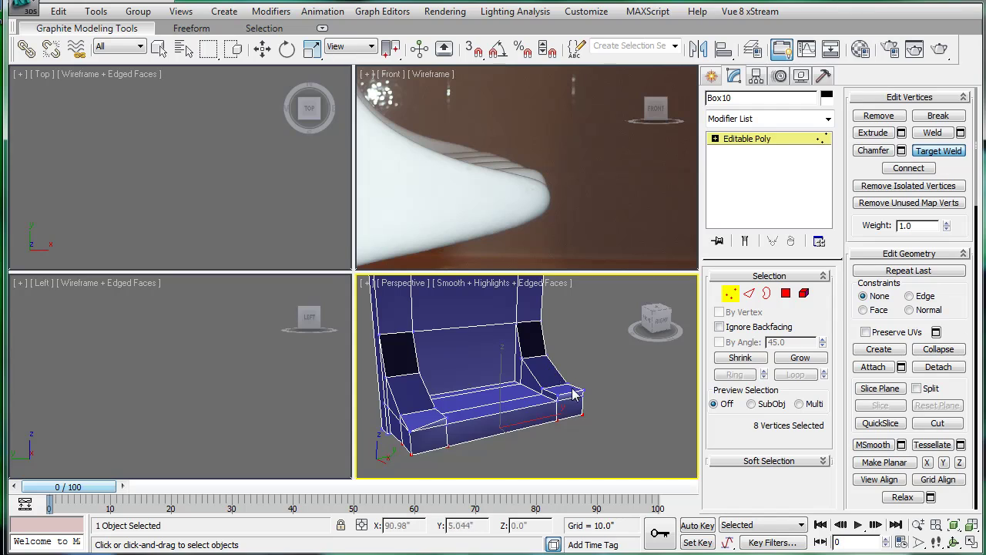
pyautogui.scroll(3, 577, 392)
pyautogui.scroll(-3, 401, 396)
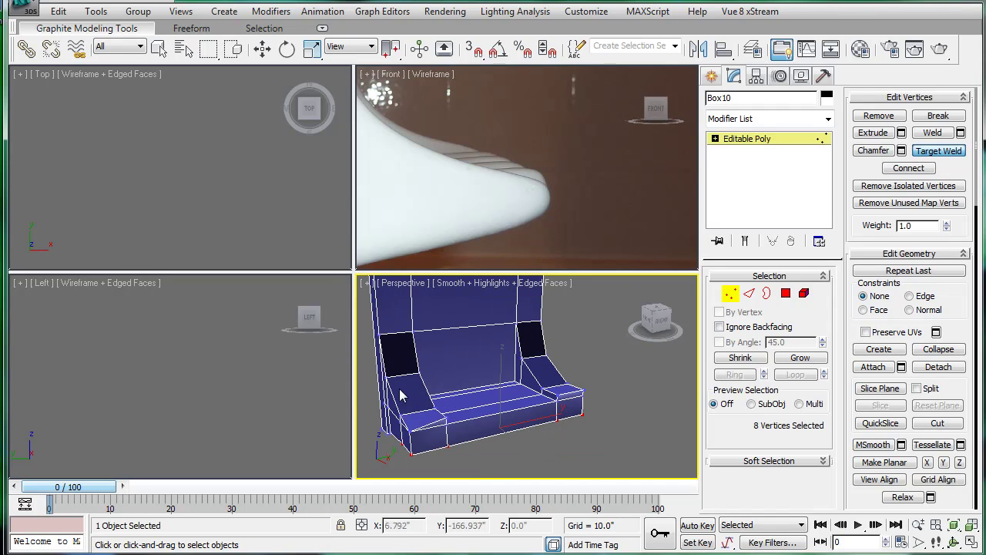
pyautogui.click(445, 415)
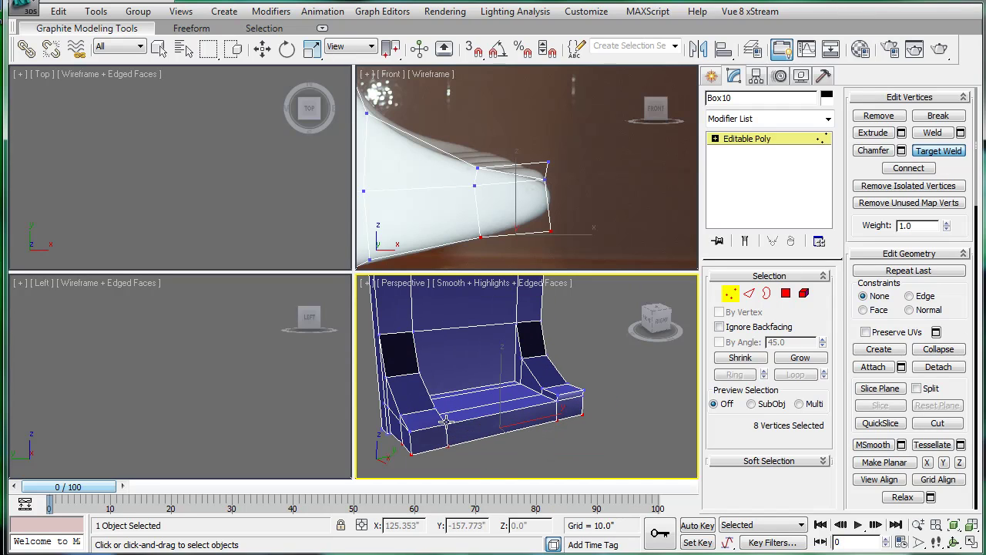
pyautogui.click(558, 400)
pyautogui.click(583, 390)
pyautogui.click(584, 397)
pyautogui.rightClick(603, 366)
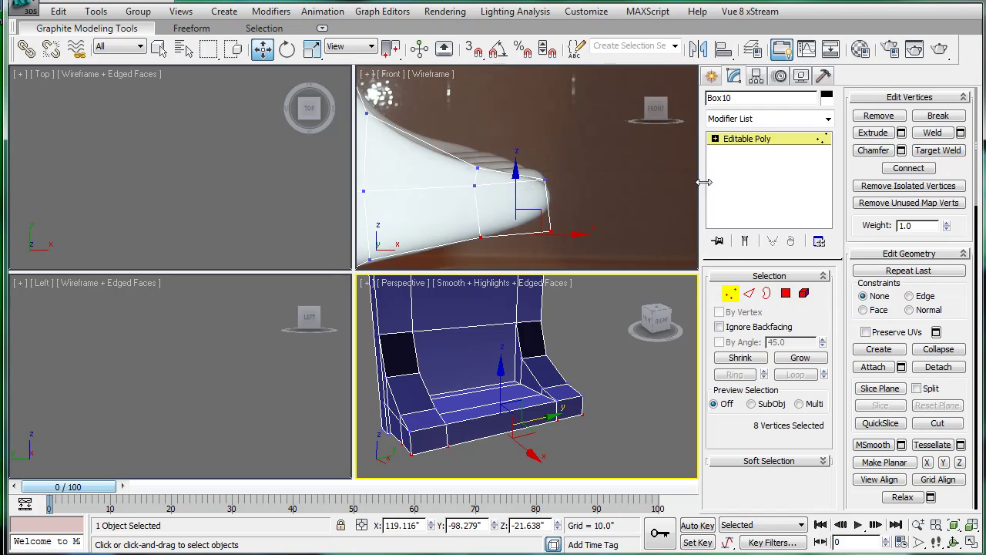
# - Adjust the upper and lower vertices at the dish's tip in the Front view to fit the photo's tapered outline
pyautogui.click(573, 189)
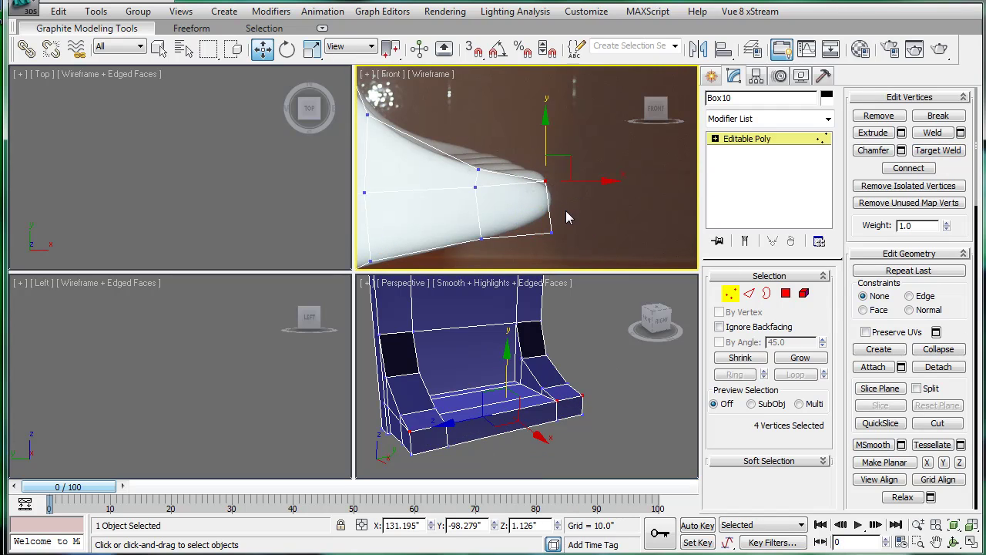
pyautogui.moveTo(563, 221); pyautogui.dragTo(572, 192)
pyautogui.scroll(-2, 571, 191)
pyautogui.scroll(3, 556, 424)
pyautogui.scroll(-3, 586, 367)
# - Apply a MeshSmooth modifier to the box, hide the edged faces and inspect the smoothed shape from behind
pyautogui.click(739, 140)
pyautogui.click(829, 119)
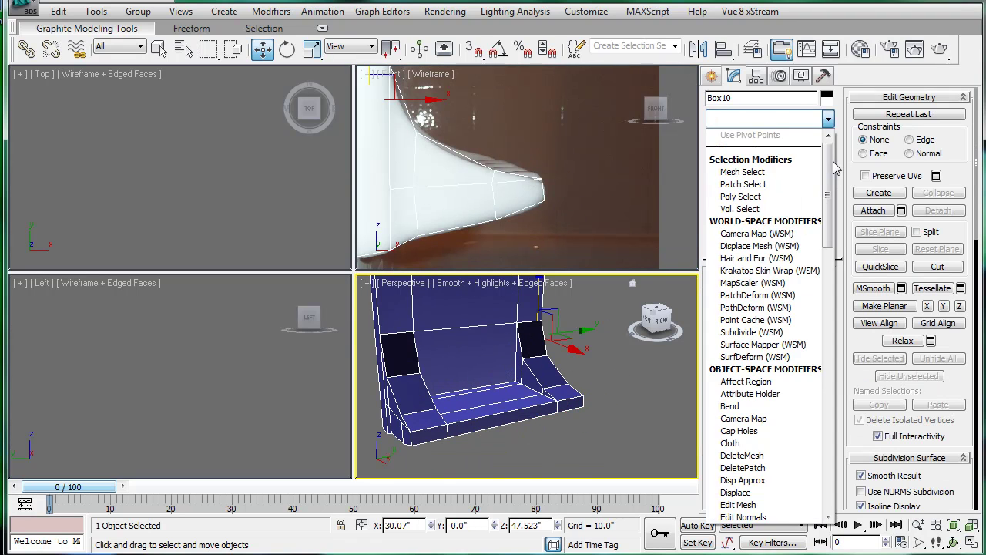
pyautogui.moveTo(827, 163); pyautogui.dragTo(811, 337)
pyautogui.scroll(1, 811, 308)
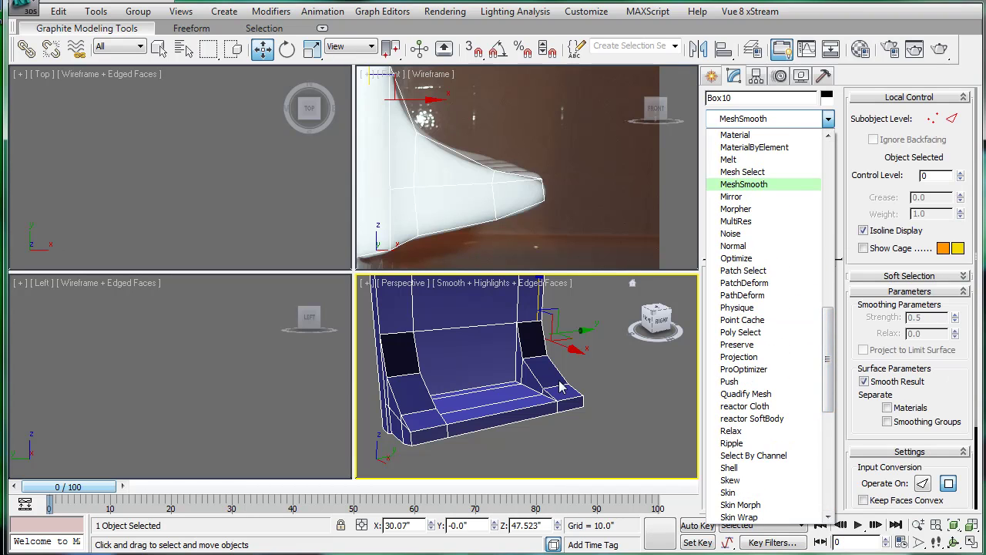
pyautogui.click(809, 184)
pyautogui.press('F4')
pyautogui.keyDown('alt'); pyautogui.moveTo(529, 406); pyautogui.dragTo(746, 384, button='middle'); pyautogui.keyUp('alt')
# - Convert the three back-face polygons of the Editable Poly to an edge selection and chamfer the outer edges by 1.0" with 1 segment
pyautogui.click(750, 152)
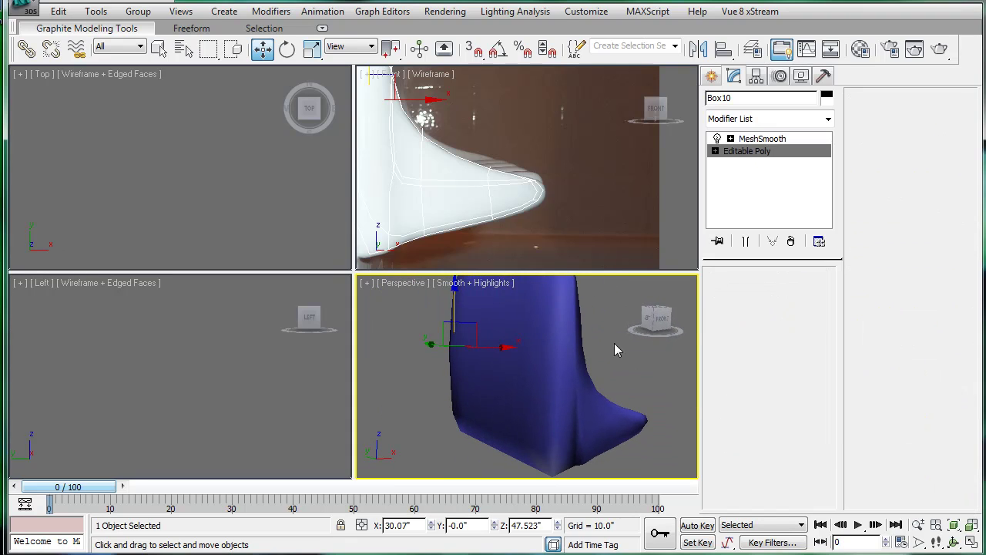
pyautogui.moveTo(535, 403); pyautogui.dragTo(505, 418, button='middle')
pyautogui.scroll(-3, 504, 418)
pyautogui.moveTo(404, 152); pyautogui.dragTo(546, 282, button='middle')
pyautogui.scroll(-1, 546, 282)
pyautogui.scroll(-1, 570, 378)
pyautogui.scroll(1, 571, 379)
pyautogui.moveTo(520, 385); pyautogui.dragTo(575, 357, button='middle')
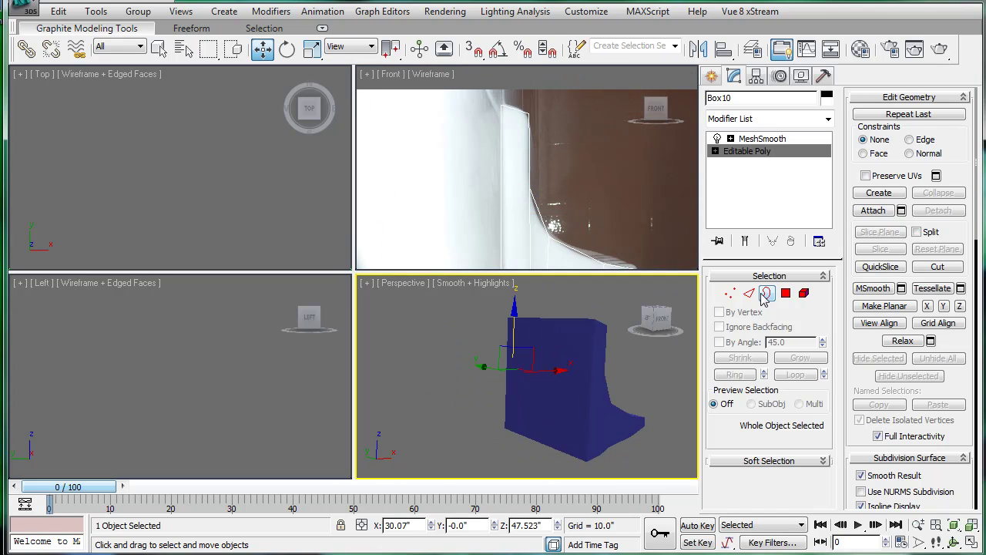
pyautogui.click(785, 293)
pyautogui.click(547, 383)
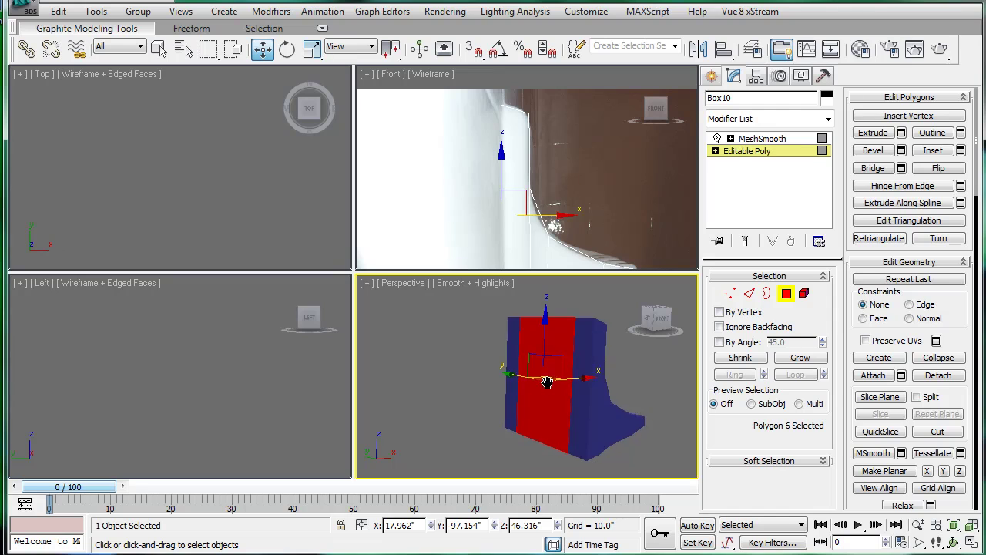
pyautogui.moveTo(546, 383); pyautogui.dragTo(502, 409, button='middle')
pyautogui.scroll(2, 501, 409)
pyautogui.click(518, 394)
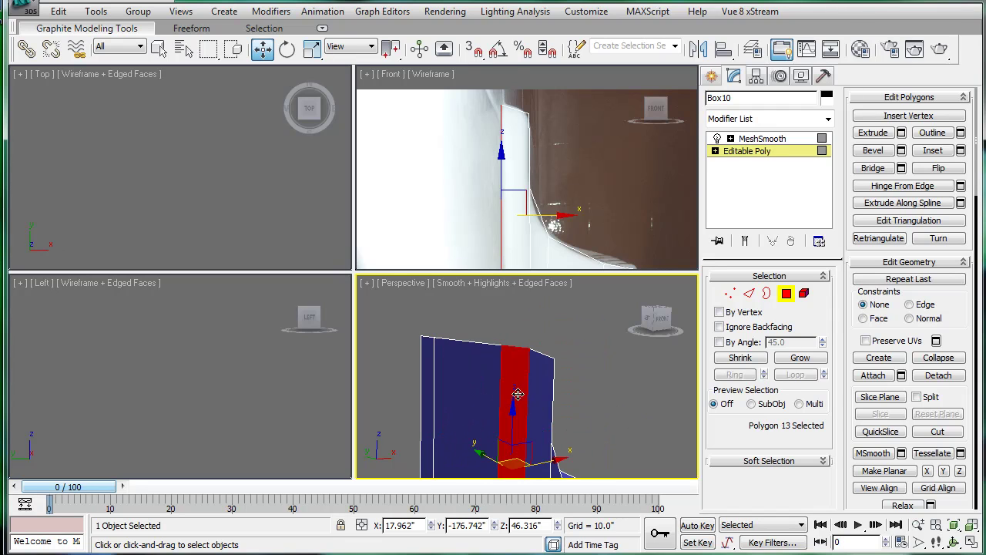
pyautogui.keyDown('ctrl'); pyautogui.click(470, 386); pyautogui.keyUp('ctrl')
pyautogui.keyDown('ctrl'); pyautogui.click(429, 373); pyautogui.keyUp('ctrl')
pyautogui.keyDown('ctrl'); pyautogui.click(751, 294); pyautogui.keyUp('ctrl')
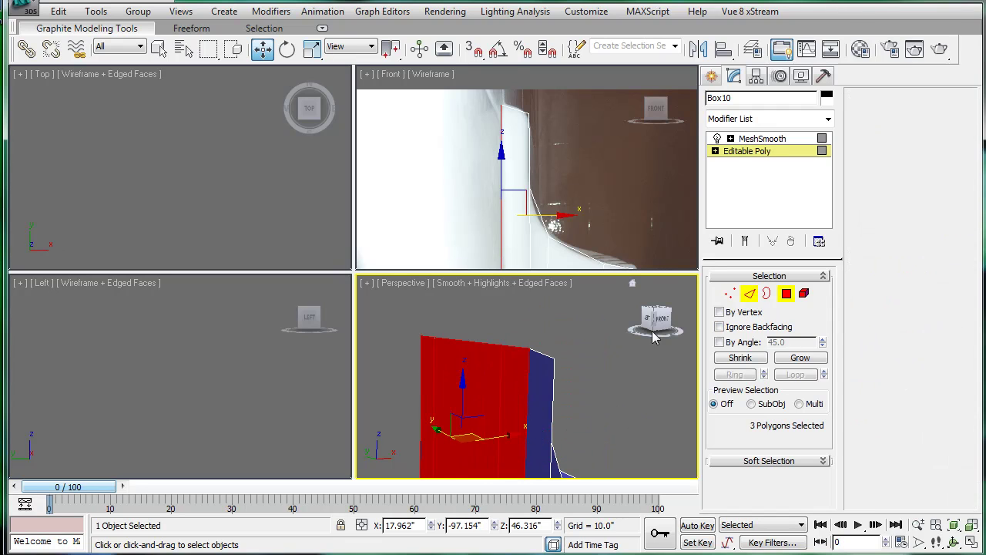
pyautogui.keyDown('alt'); pyautogui.click(435, 375); pyautogui.keyUp('alt')
pyautogui.keyDown('alt'); pyautogui.moveTo(438, 375); pyautogui.dragTo(691, 322, button='middle'); pyautogui.keyUp('alt')
pyautogui.click(902, 169)
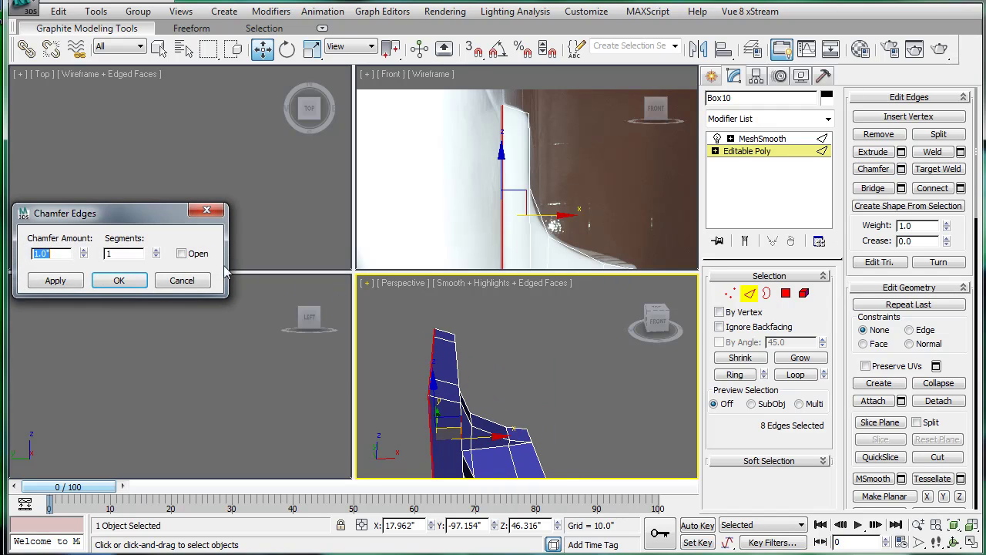
pyautogui.click(117, 280)
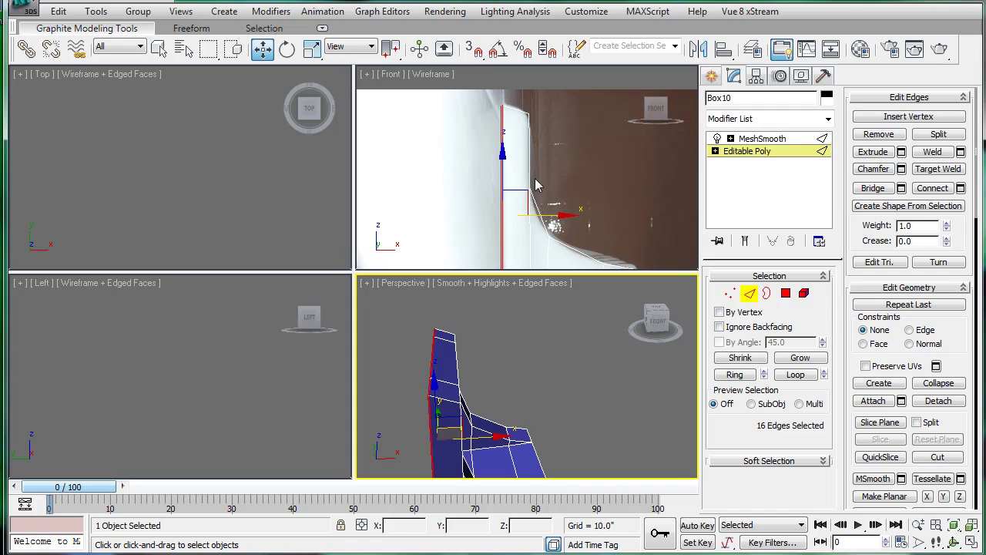
# - Chamfer the inner edges where both side arms meet the back wall and the dish floor, using 1 segment
pyautogui.keyDown('alt'); pyautogui.moveTo(475, 367); pyautogui.dragTo(445, 403, button='middle'); pyautogui.keyUp('alt')
pyautogui.scroll(5, 483, 450)
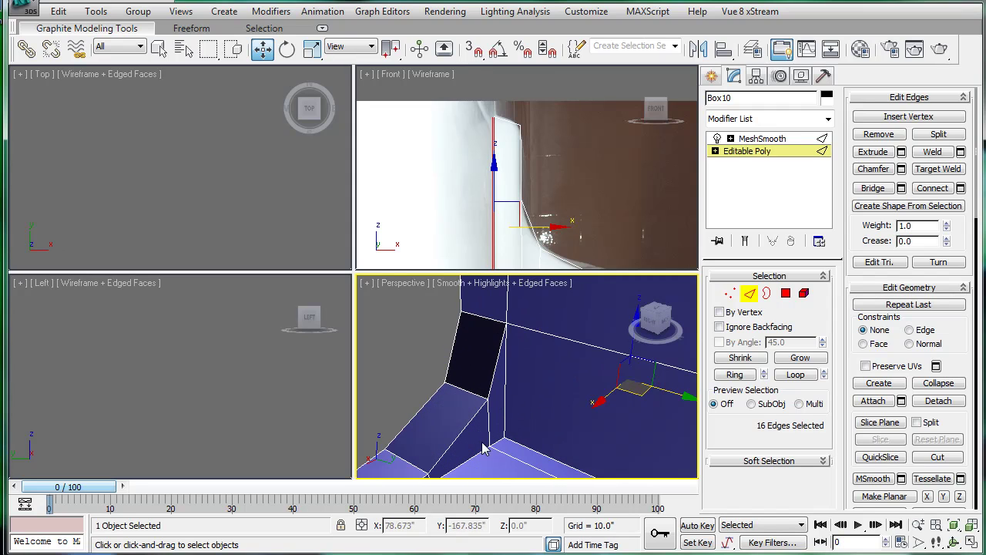
pyautogui.click(478, 454)
pyautogui.moveTo(477, 455); pyautogui.dragTo(494, 403, button='middle')
pyautogui.keyDown('ctrl'); pyautogui.click(435, 455); pyautogui.keyUp('ctrl')
pyautogui.scroll(-3, 462, 443)
pyautogui.scroll(3, 462, 443)
pyautogui.scroll(1, 505, 430)
pyautogui.keyDown('ctrl'); pyautogui.click(505, 430); pyautogui.keyUp('ctrl')
pyautogui.keyDown('ctrl'); pyautogui.click(511, 383); pyautogui.keyUp('ctrl')
pyautogui.keyDown('alt'); pyautogui.moveTo(511, 384); pyautogui.dragTo(538, 373, button='middle'); pyautogui.keyUp('alt')
pyautogui.keyDown('ctrl'); pyautogui.click(548, 364); pyautogui.keyUp('ctrl')
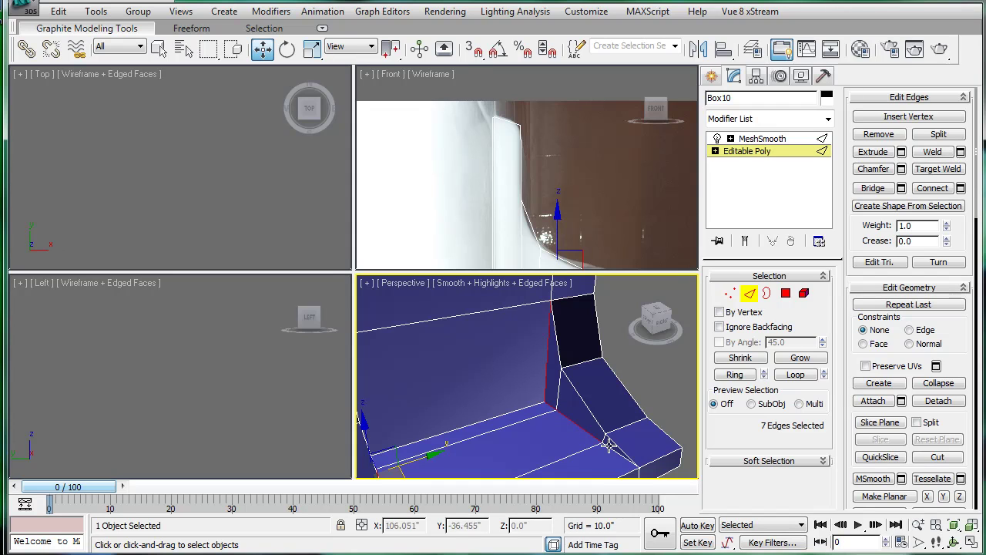
pyautogui.click(902, 170)
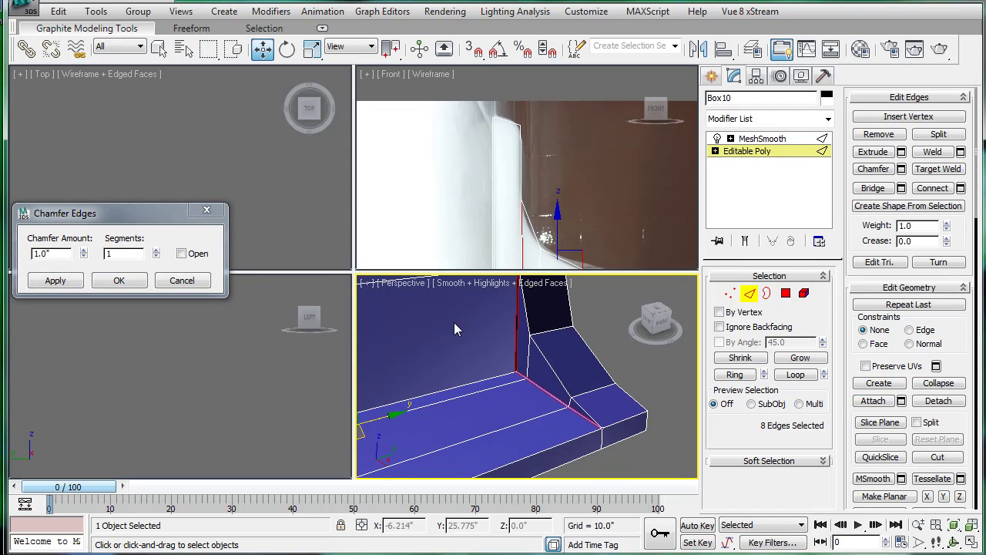
pyautogui.moveTo(88, 252); pyautogui.dragTo(63, 165)
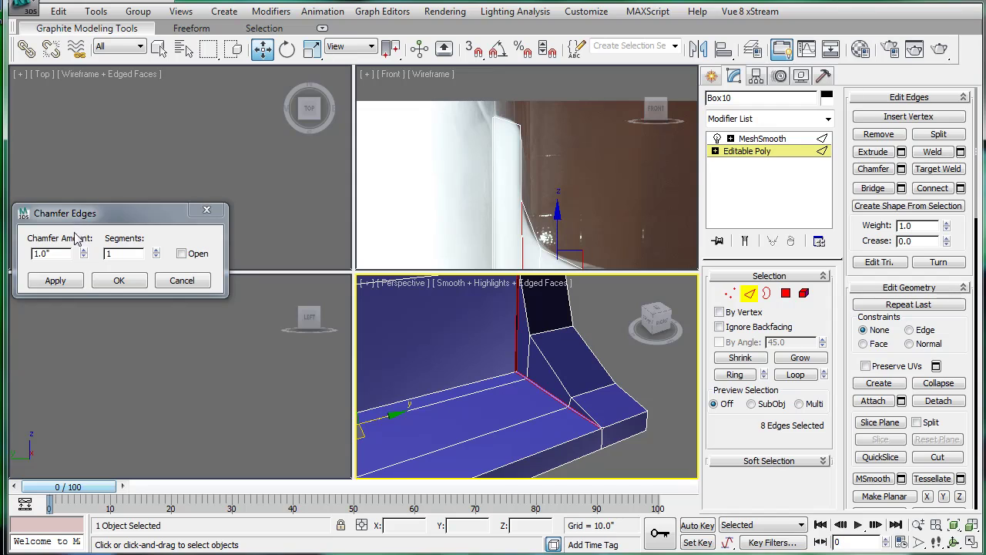
pyautogui.moveTo(84, 252); pyautogui.dragTo(73, 161)
pyautogui.moveTo(75, 43); pyautogui.dragTo(77, 551)
pyautogui.click(118, 283)
# - Examine the MeshSmooth result with edged faces hidden, checking the chamfered back and inner corners from several angles
pyautogui.keyDown('alt'); pyautogui.moveTo(563, 391); pyautogui.dragTo(612, 395, button='middle'); pyautogui.keyUp('alt')
pyautogui.click(762, 139)
pyautogui.press('F4')
pyautogui.scroll(-3, 539, 383)
pyautogui.keyDown('alt'); pyautogui.moveTo(530, 379); pyautogui.dragTo(555, 332, button='middle'); pyautogui.keyUp('alt')
pyautogui.click(820, 388)
pyautogui.keyDown('alt'); pyautogui.moveTo(632, 463); pyautogui.dragTo(497, 401, button='middle'); pyautogui.keyUp('alt')
pyautogui.moveTo(517, 226); pyautogui.dragTo(519, 167, button='middle')
pyautogui.scroll(2, 519, 167)
pyautogui.keyDown('alt'); pyautogui.moveTo(480, 402); pyautogui.dragTo(555, 370, button='middle'); pyautogui.keyUp('alt')
# - At edge level of the Editable Poly, select the upper and lower edges along the dish floor's front face
pyautogui.click(746, 151)
pyautogui.press('2')
pyautogui.scroll(5, 533, 375)
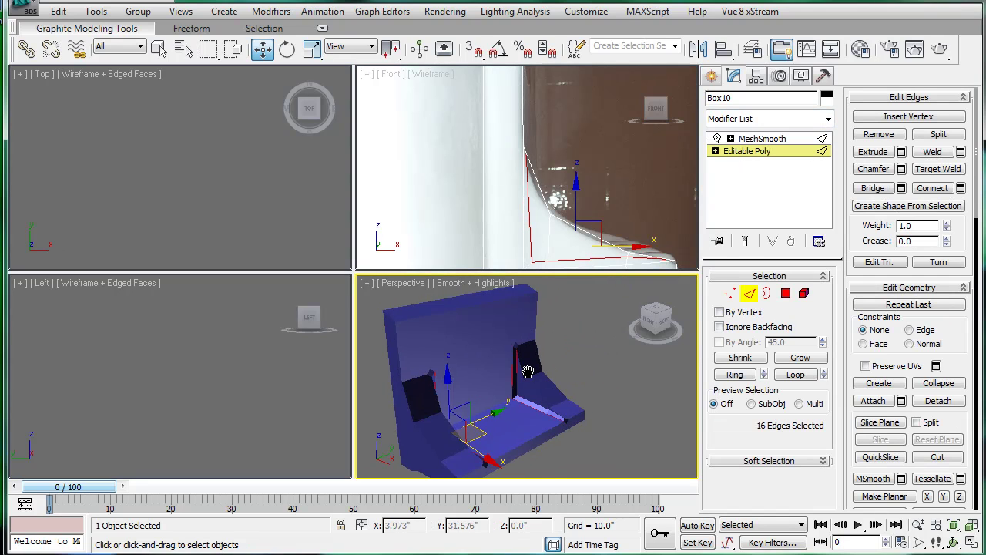
pyautogui.keyDown('alt'); pyautogui.moveTo(529, 377); pyautogui.dragTo(463, 356, button='middle'); pyautogui.keyUp('alt')
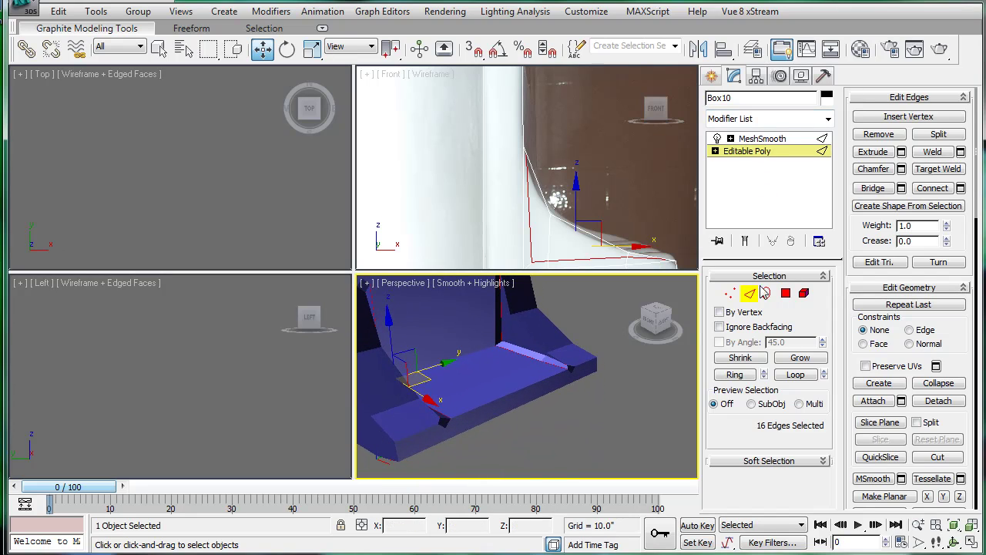
pyautogui.click(549, 379)
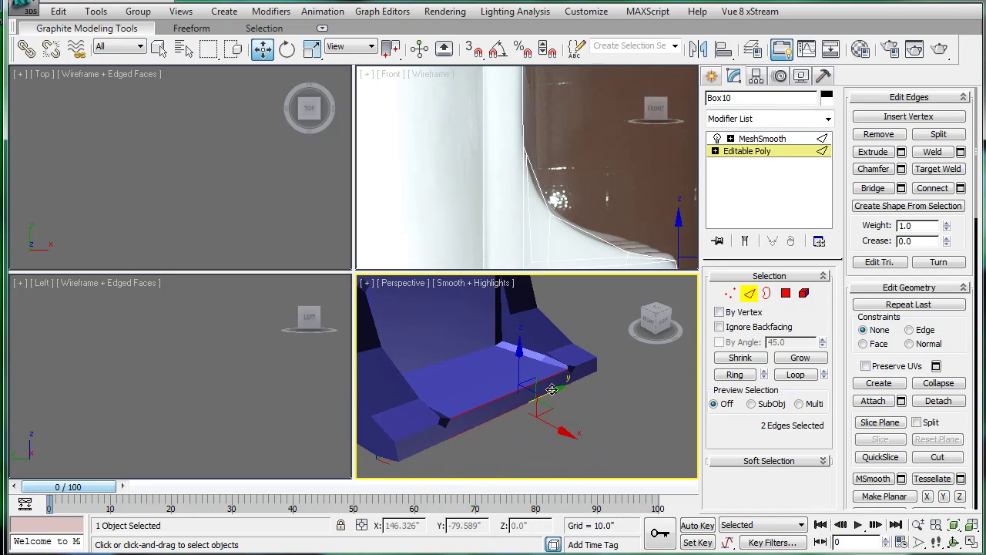
pyautogui.press('F4')
pyautogui.click(796, 375)
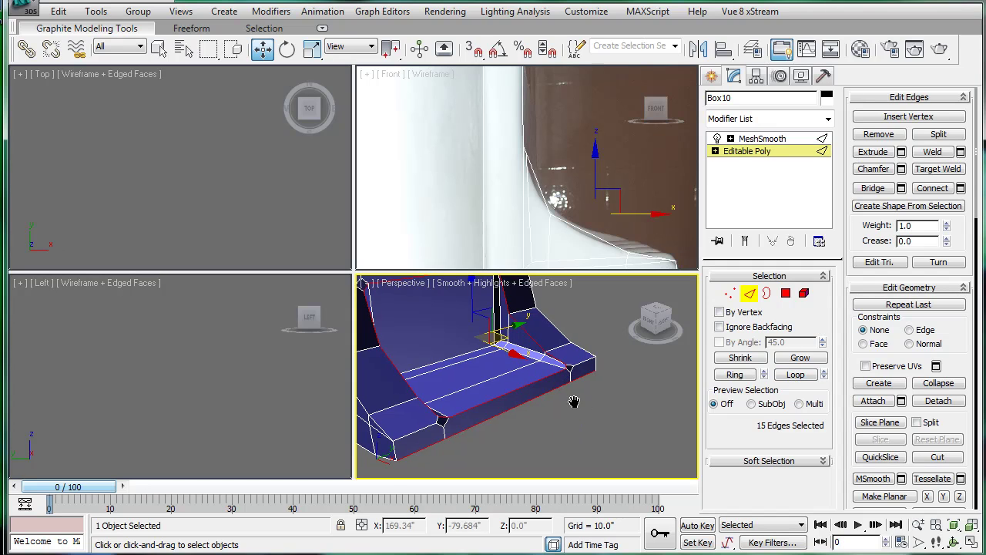
pyautogui.scroll(-4, 458, 362)
pyautogui.moveTo(550, 374); pyautogui.dragTo(547, 370)
pyautogui.keyDown('alt'); pyautogui.moveTo(547, 370); pyautogui.dragTo(464, 337, button='middle'); pyautogui.keyUp('alt')
pyautogui.scroll(8, 602, 385)
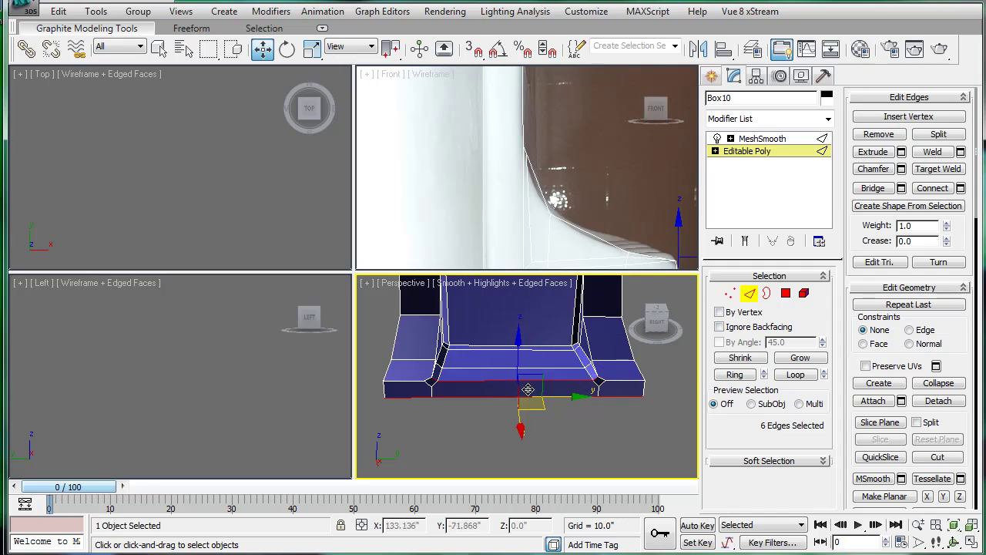
# - Add the short corner and arm edges to the front selection, chamfer it by 2.967" with 1 segment, and check the MeshSmooth result
pyautogui.keyDown('alt'); pyautogui.moveTo(406, 407); pyautogui.dragTo(633, 383, button='middle'); pyautogui.keyUp('alt')
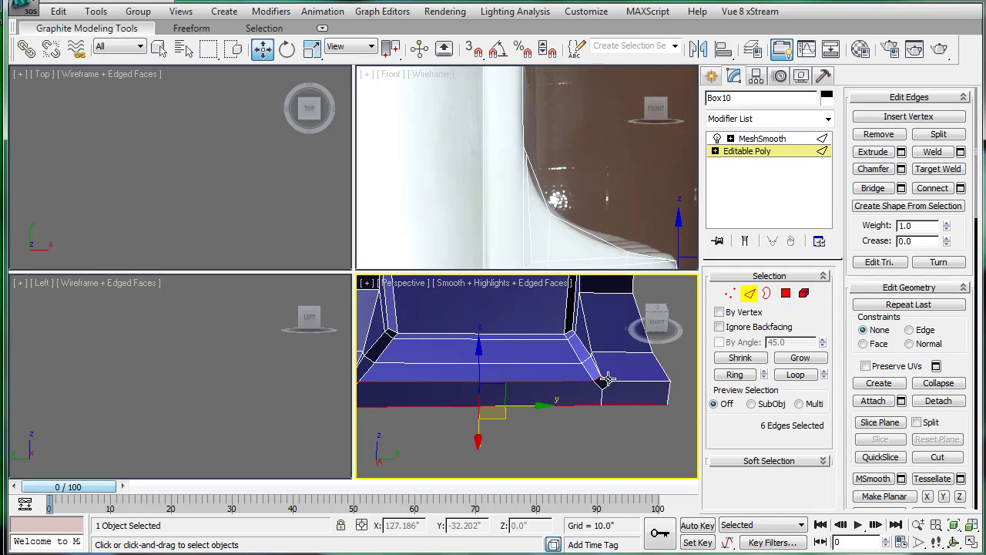
pyautogui.keyDown('alt'); pyautogui.moveTo(570, 382); pyautogui.dragTo(544, 390, button='middle'); pyautogui.keyUp('alt')
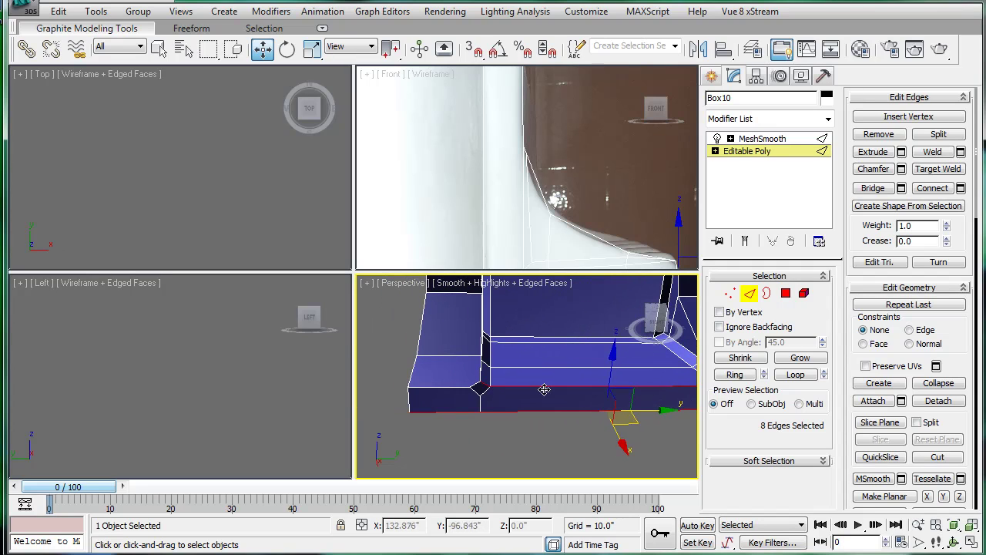
pyautogui.keyDown('ctrl'); pyautogui.click(455, 388); pyautogui.keyUp('ctrl')
pyautogui.keyDown('ctrl'); pyautogui.click(476, 385); pyautogui.keyUp('ctrl')
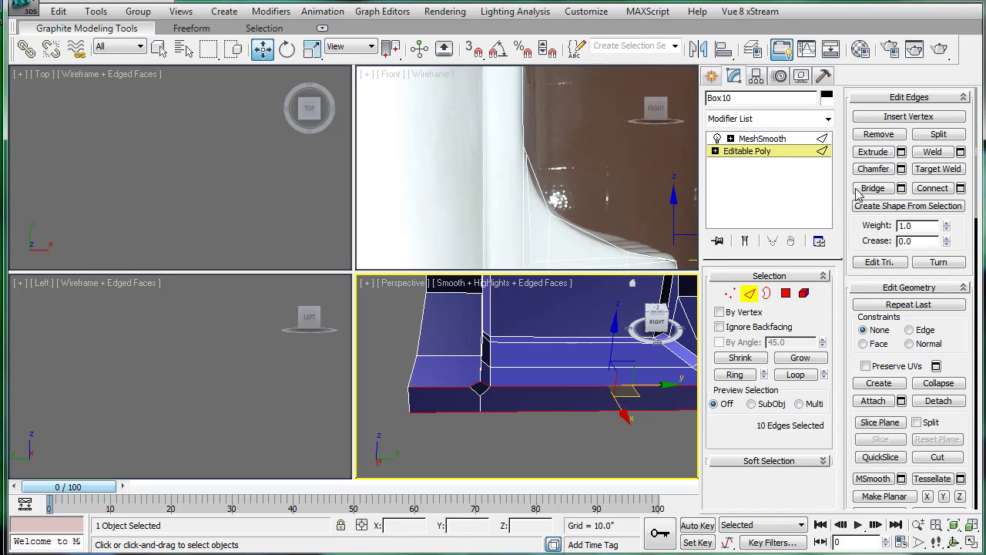
pyautogui.click(902, 170)
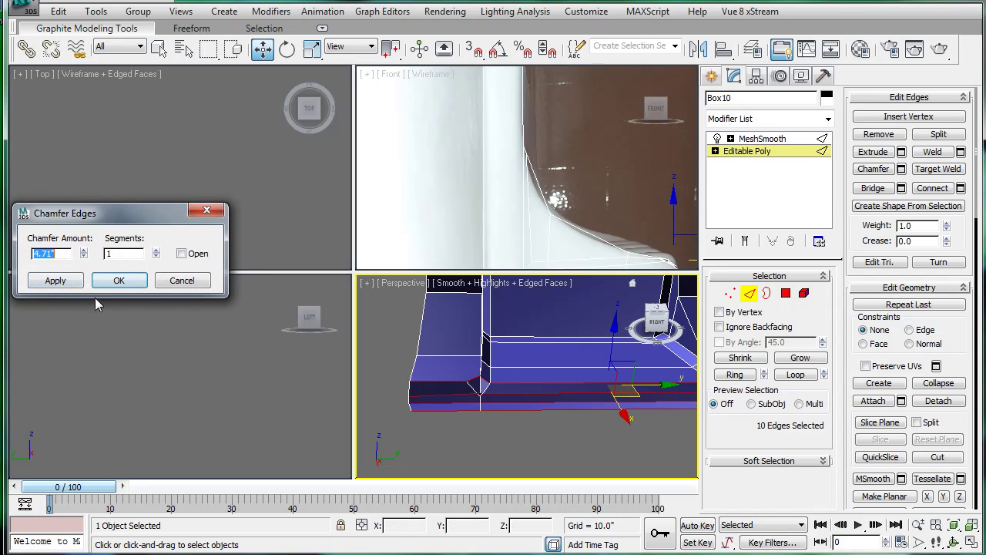
pyautogui.moveTo(83, 255); pyautogui.dragTo(84, 283)
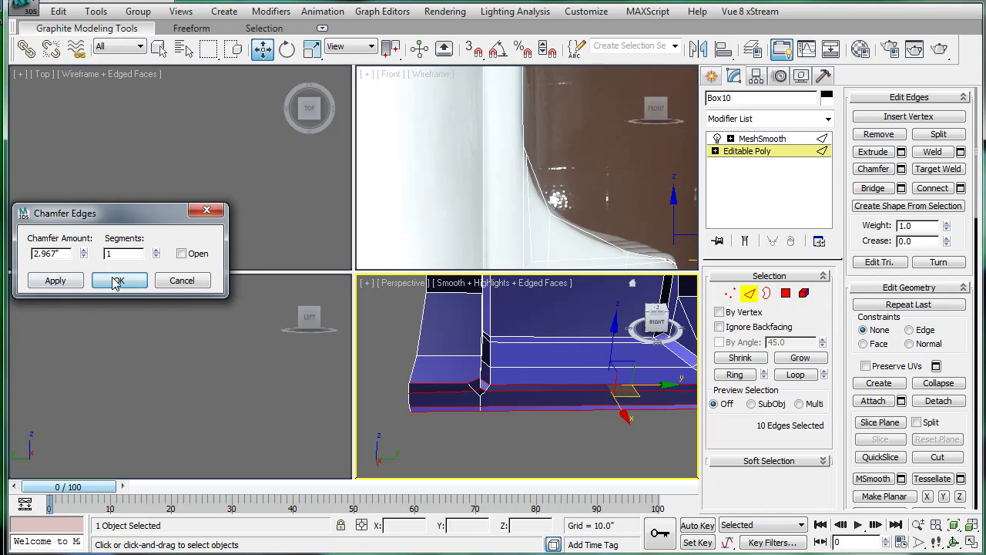
pyautogui.click(118, 283)
pyautogui.click(762, 139)
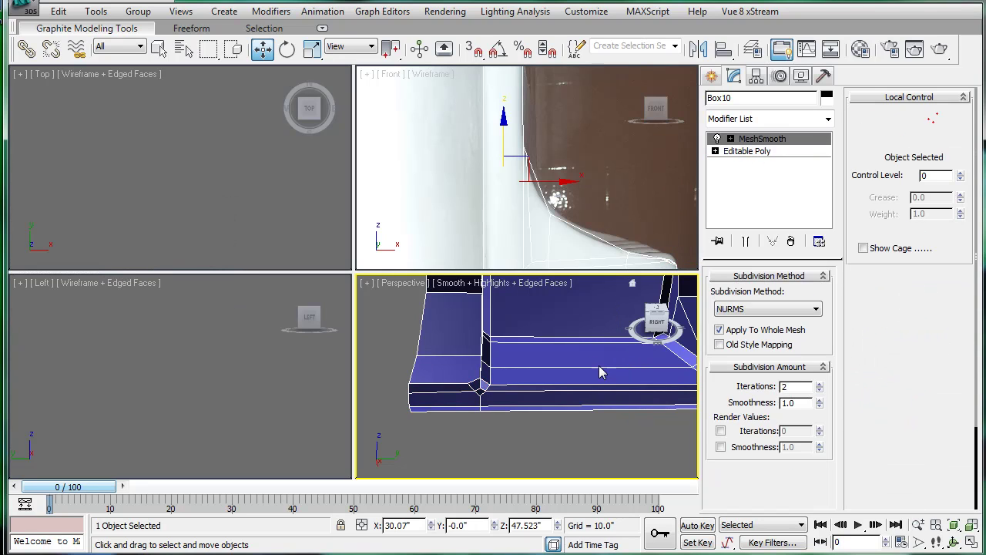
pyautogui.moveTo(592, 366); pyautogui.dragTo(578, 340, button='middle')
pyautogui.press('F4')
pyautogui.scroll(-3, 509, 373)
# - Select the crosswise edges of the dish floor between both arms and connect them with 4 segments running front to back
pyautogui.click(746, 151)
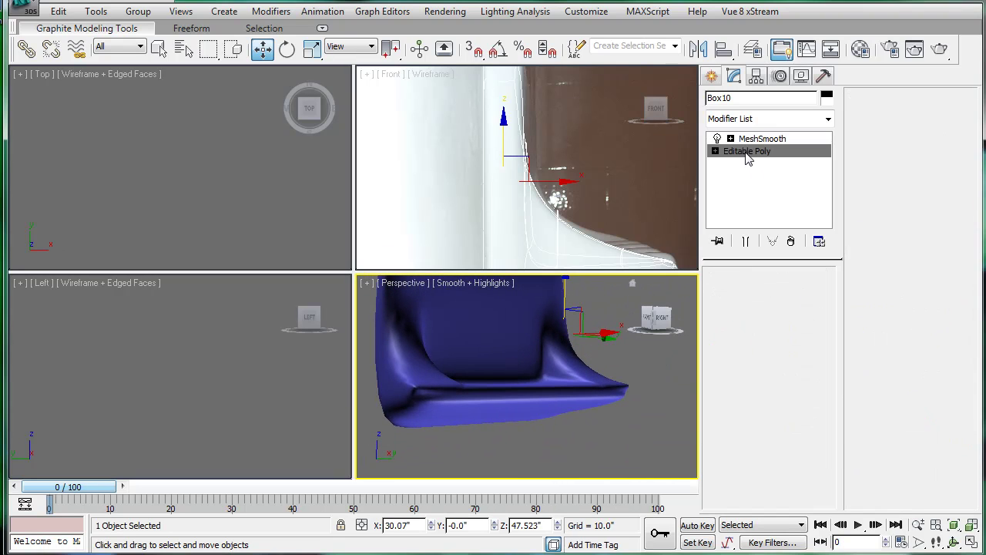
pyautogui.keyDown('alt'); pyautogui.moveTo(575, 392); pyautogui.dragTo(537, 431, button='middle'); pyautogui.keyUp('alt')
pyautogui.press('F4')
pyautogui.scroll(3, 563, 392)
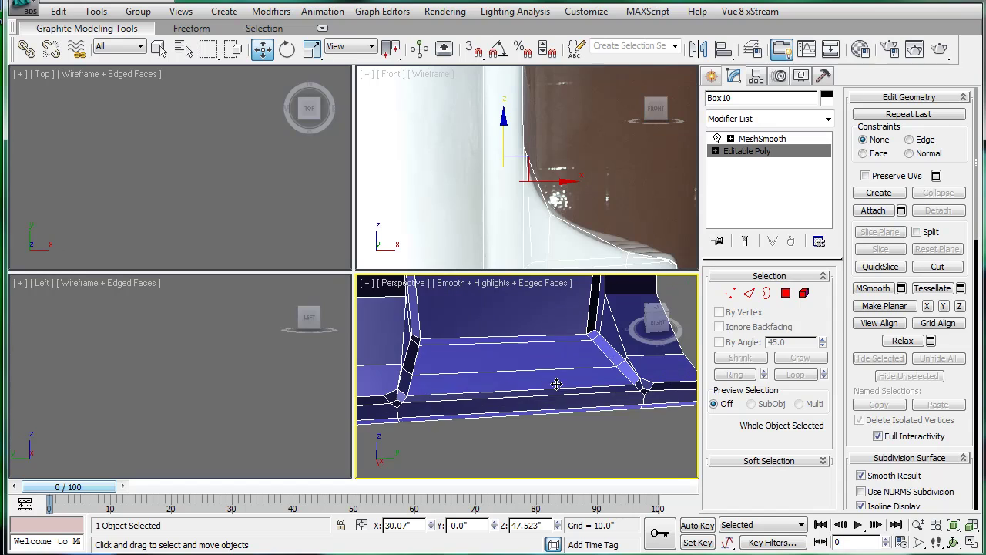
pyautogui.moveTo(568, 387); pyautogui.dragTo(544, 396, button='middle')
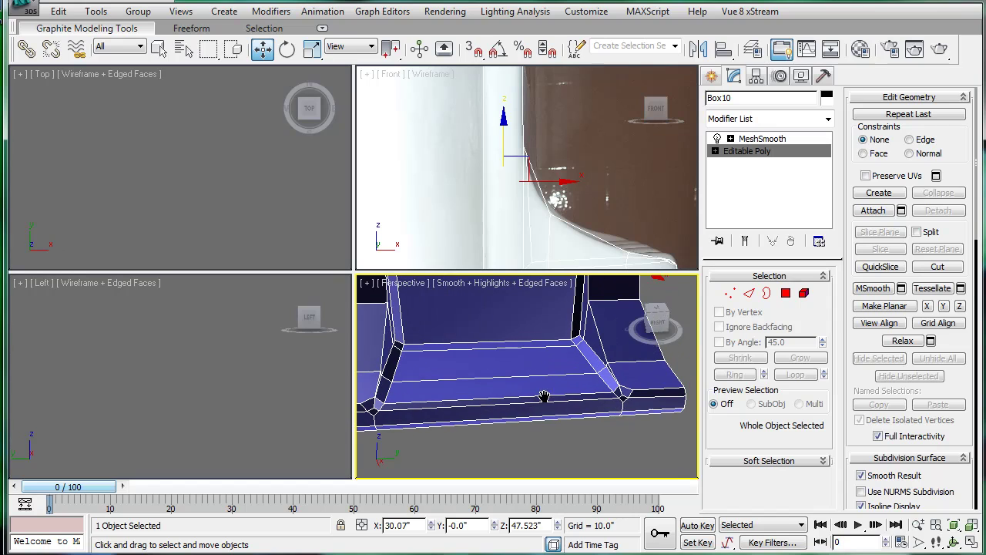
pyautogui.click(527, 344)
pyautogui.click(525, 340)
pyautogui.keyDown('ctrl'); pyautogui.click(526, 348); pyautogui.keyUp('ctrl')
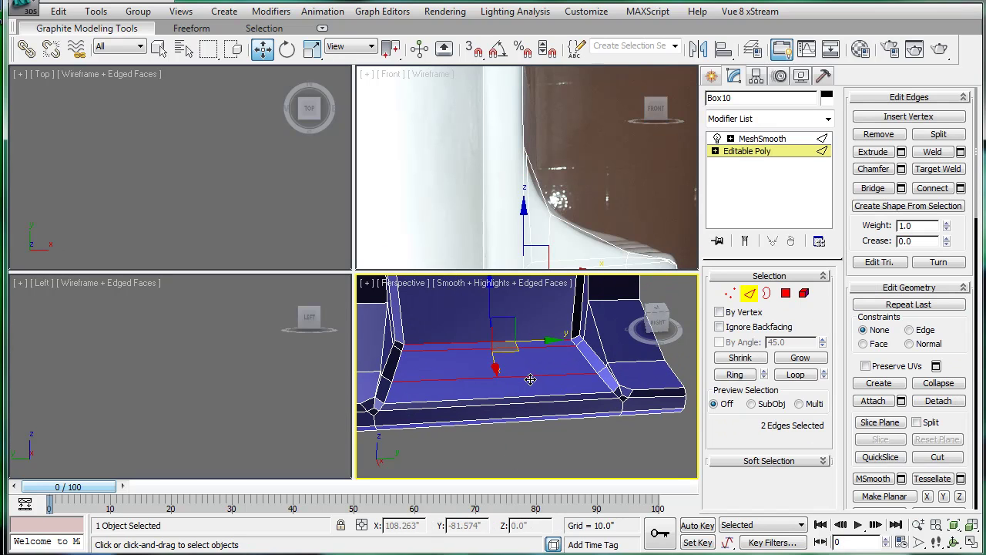
pyautogui.keyDown('ctrl'); pyautogui.click(540, 402); pyautogui.keyUp('ctrl')
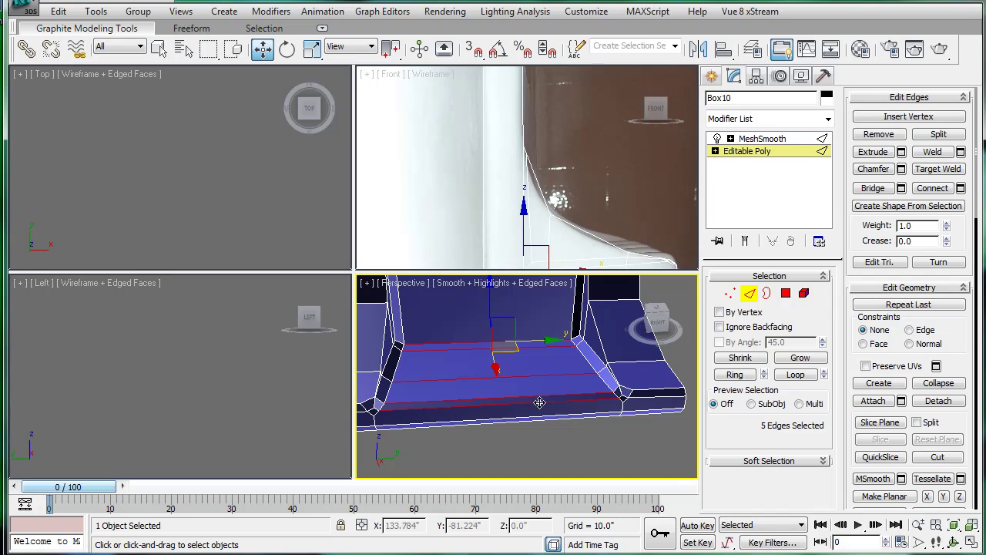
pyautogui.click(961, 189)
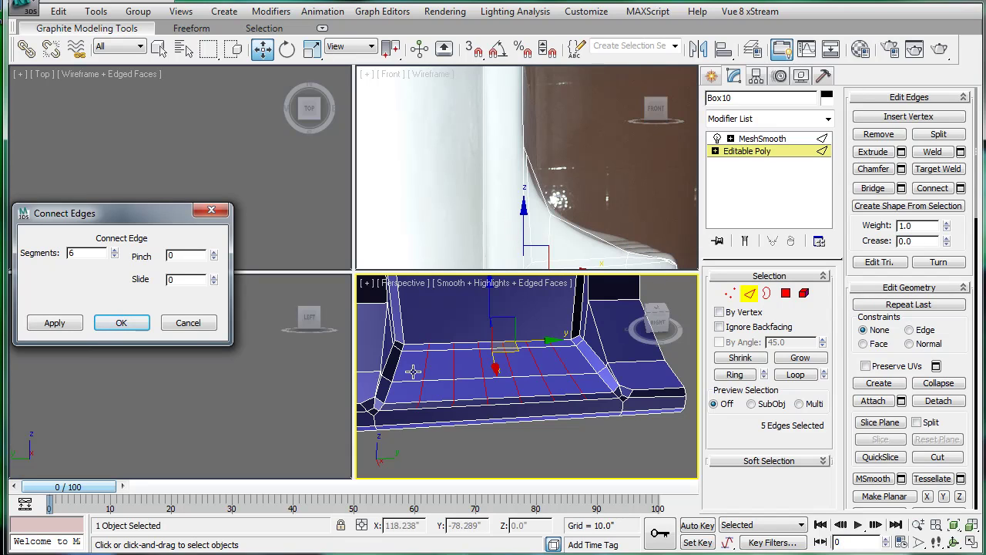
pyautogui.click(121, 324)
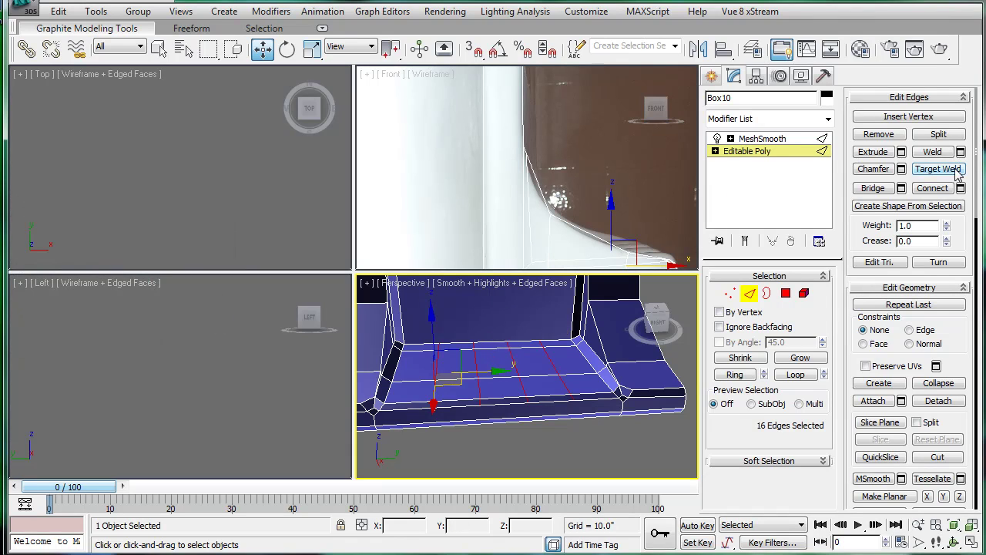
# - Chamfer the four new front-to-back edge lines on the dish floor by 6.024" with 1 segment
pyautogui.click(902, 168)
pyautogui.moveTo(157, 252); pyautogui.dragTo(163, 275)
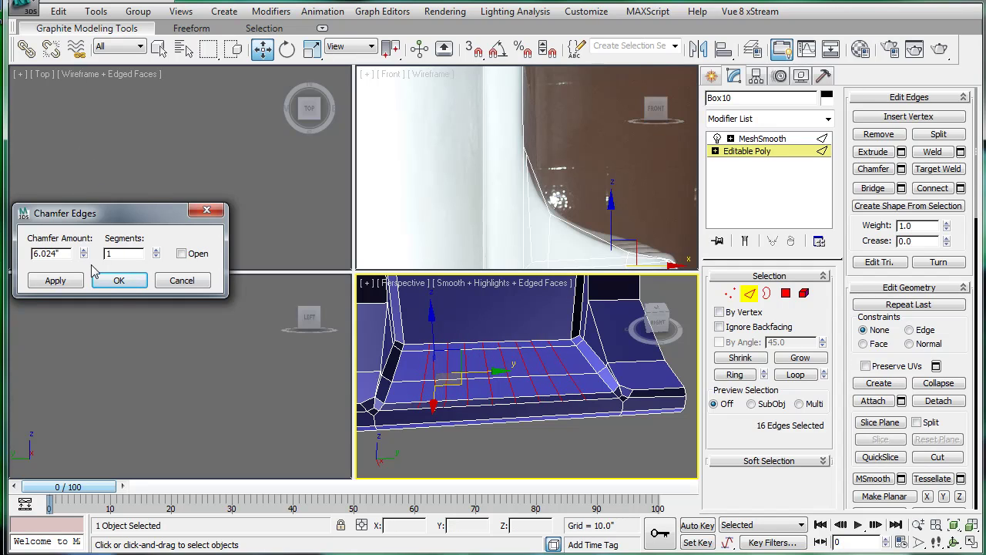
pyautogui.click(117, 280)
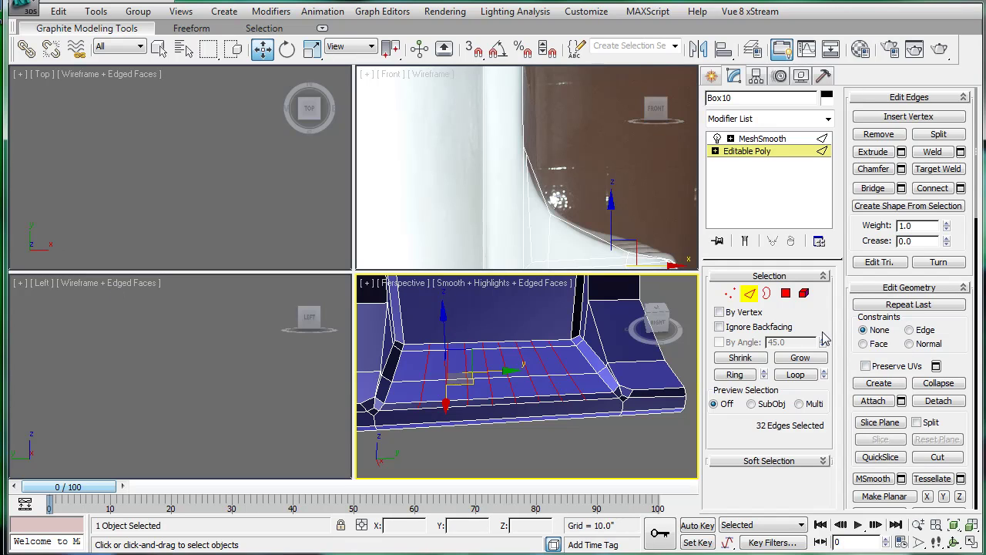
# - Convert the edge selection to polygons and deselect alternate floor strips, keeping only the four narrow strips between the chamfered edges
pyautogui.keyDown('ctrl'); pyautogui.click(785, 293); pyautogui.keyUp('ctrl')
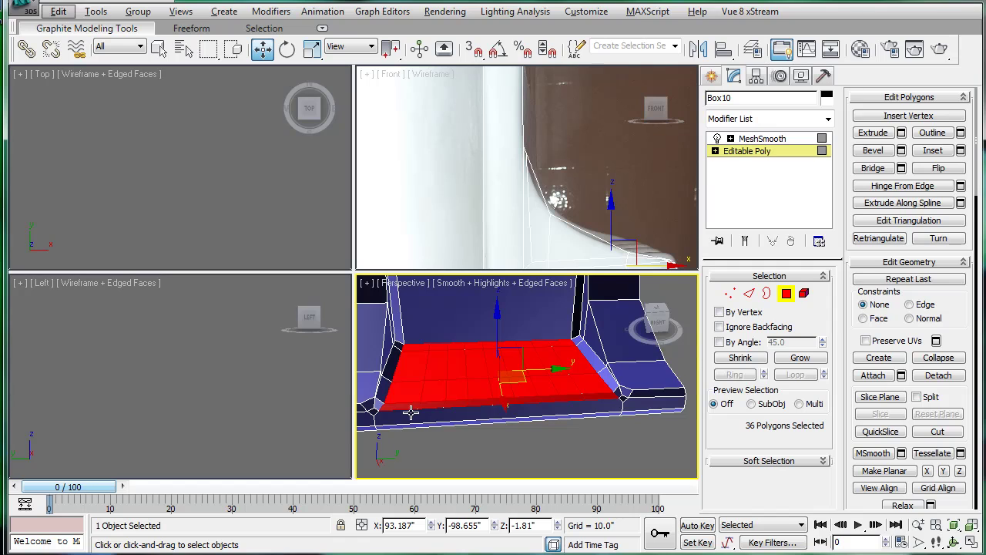
pyautogui.moveTo(411, 412); pyautogui.dragTo(454, 394, button='middle')
pyautogui.keyDown('alt'); pyautogui.click(439, 388); pyautogui.keyUp('alt')
pyautogui.keyDown('alt'); pyautogui.click(445, 374); pyautogui.keyUp('alt')
pyautogui.keyDown('alt'); pyautogui.click(449, 351); pyautogui.keyUp('alt')
pyautogui.keyDown('alt'); pyautogui.click(447, 336); pyautogui.keyUp('alt')
pyautogui.press('q')
pyautogui.scroll(2, 509, 364)
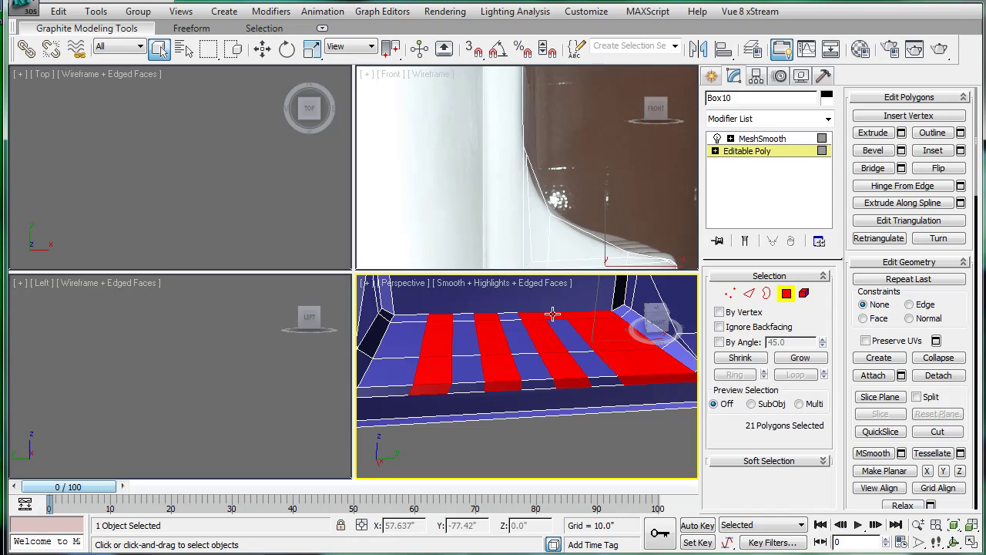
pyautogui.keyDown('alt'); pyautogui.moveTo(563, 333); pyautogui.dragTo(420, 400, button='middle'); pyautogui.keyUp('alt')
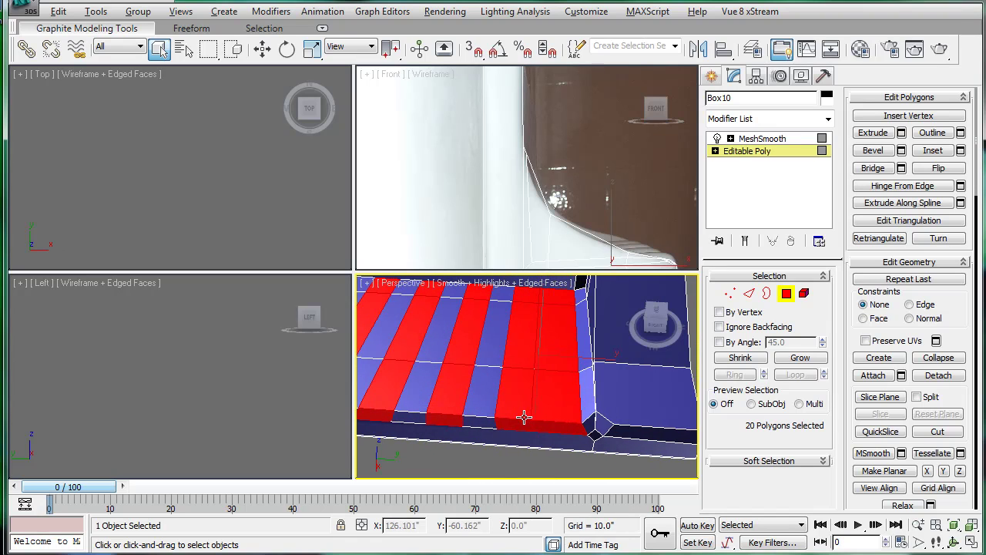
pyautogui.keyDown('alt'); pyautogui.moveTo(556, 422); pyautogui.dragTo(558, 393); pyautogui.keyUp('alt')
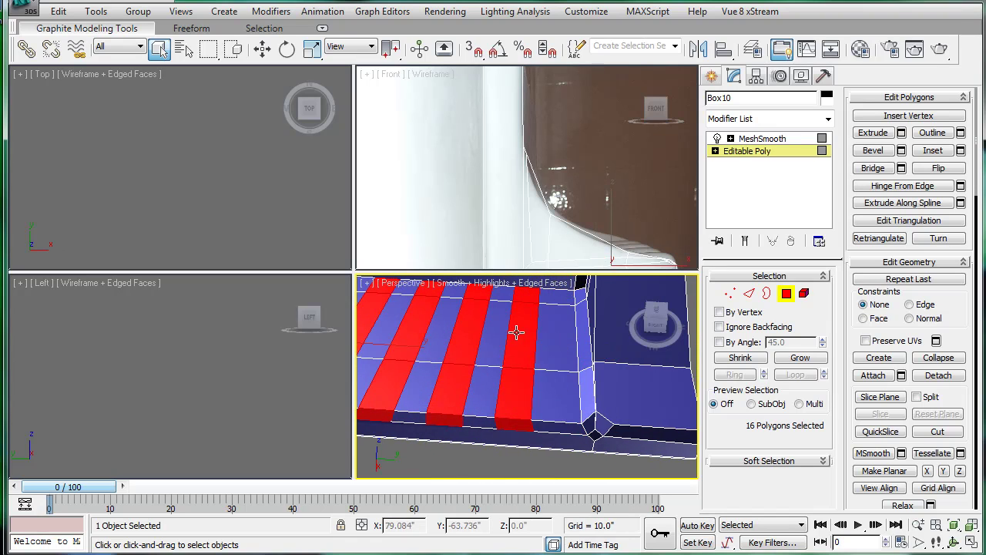
# - Extrude the four selected floor strips upward into raised ribs and check their MeshSmooth result with edged faces hidden
pyautogui.scroll(-4, 517, 336)
pyautogui.keyDown('alt'); pyautogui.moveTo(518, 337); pyautogui.dragTo(692, 339, button='middle'); pyautogui.keyUp('alt')
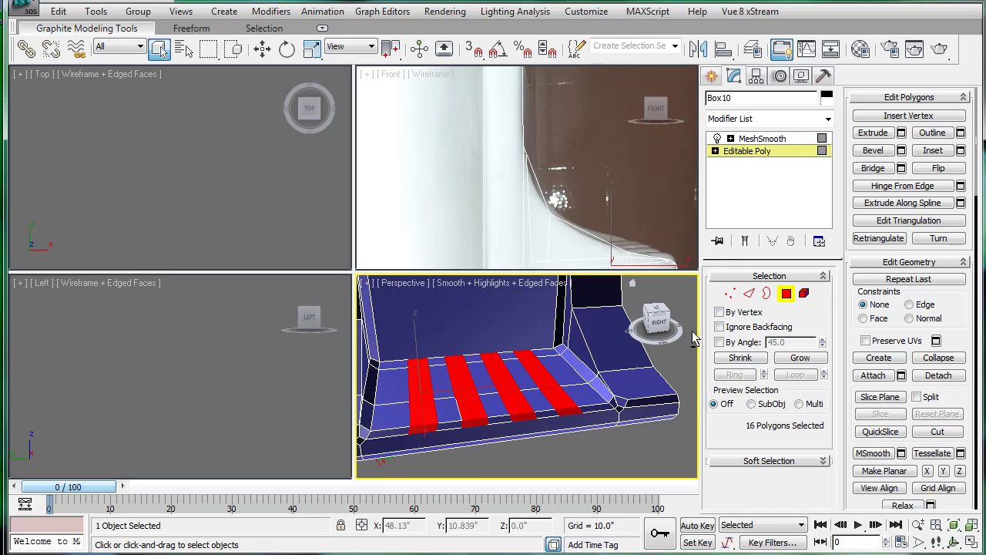
pyautogui.click(901, 132)
pyautogui.moveTo(198, 258); pyautogui.dragTo(194, 324)
pyautogui.click(124, 308)
pyautogui.keyDown('alt'); pyautogui.moveTo(462, 370); pyautogui.dragTo(586, 362, button='middle'); pyautogui.keyUp('alt')
pyautogui.click(751, 139)
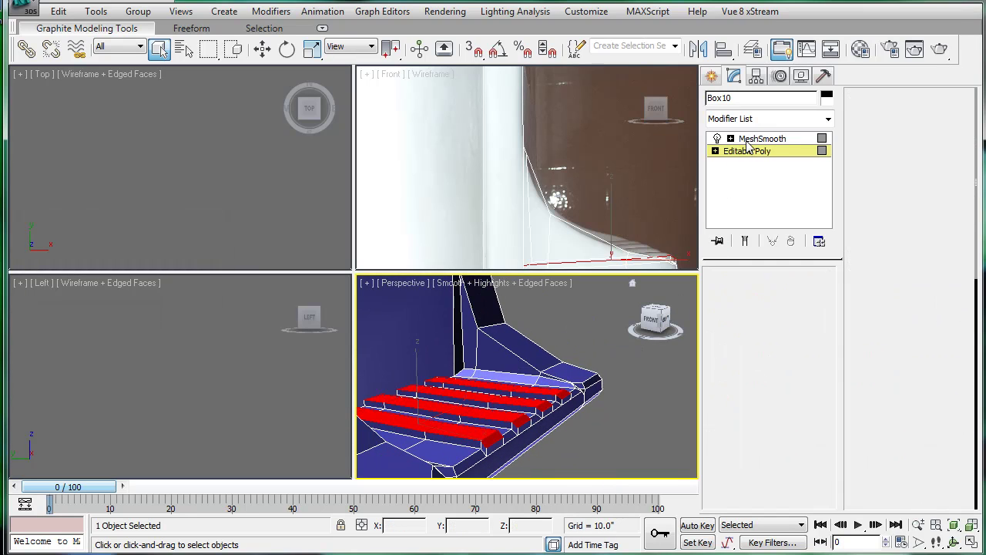
pyautogui.press('F4')
pyautogui.keyDown('alt'); pyautogui.moveTo(493, 433); pyautogui.dragTo(470, 431, button='middle'); pyautogui.keyUp('alt')
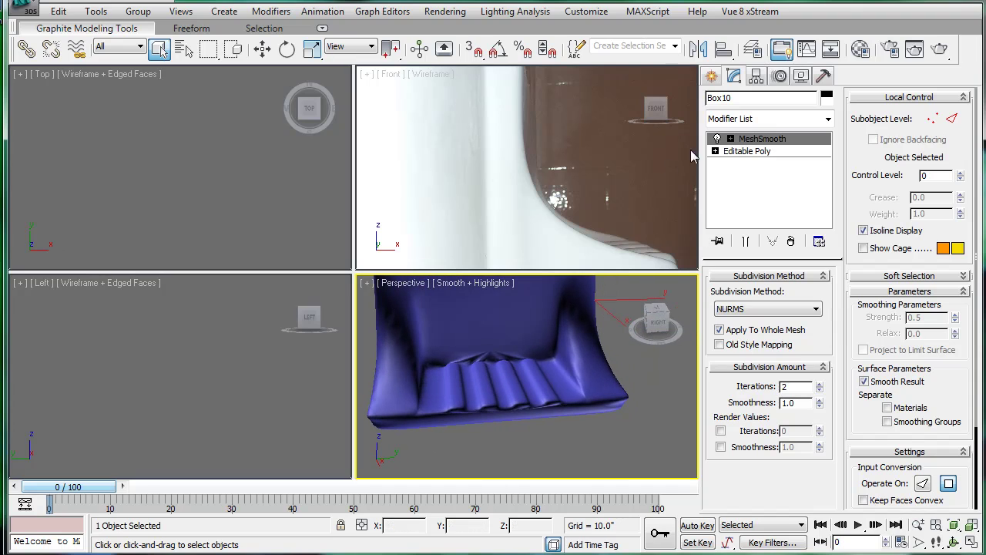
# - Target-weld the upper rear vertices of the four ribs to the floor vertices directly below them along the back wall
pyautogui.click(751, 151)
pyautogui.scroll(5, 527, 382)
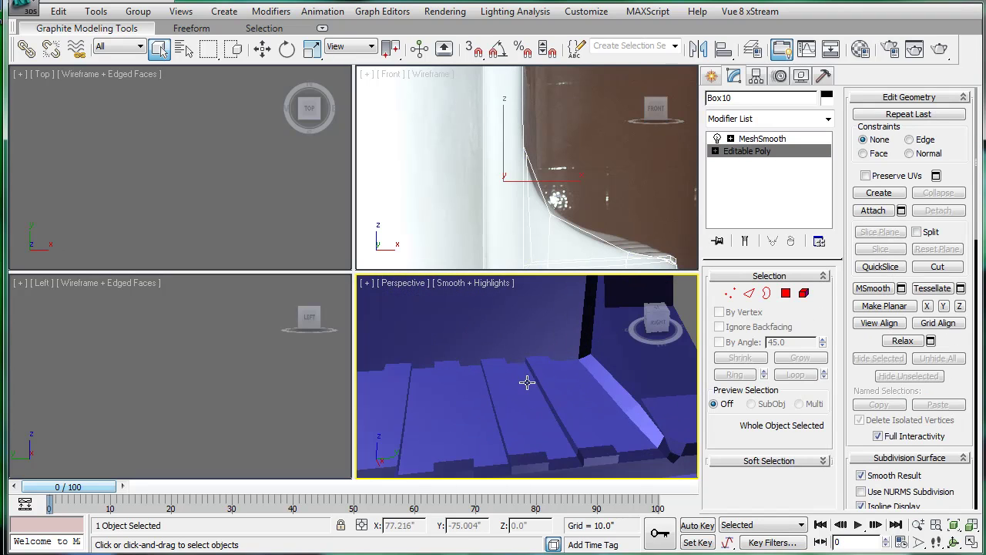
pyautogui.press('F4')
pyautogui.keyDown('alt'); pyautogui.moveTo(527, 382); pyautogui.dragTo(647, 362, button='middle'); pyautogui.keyUp('alt')
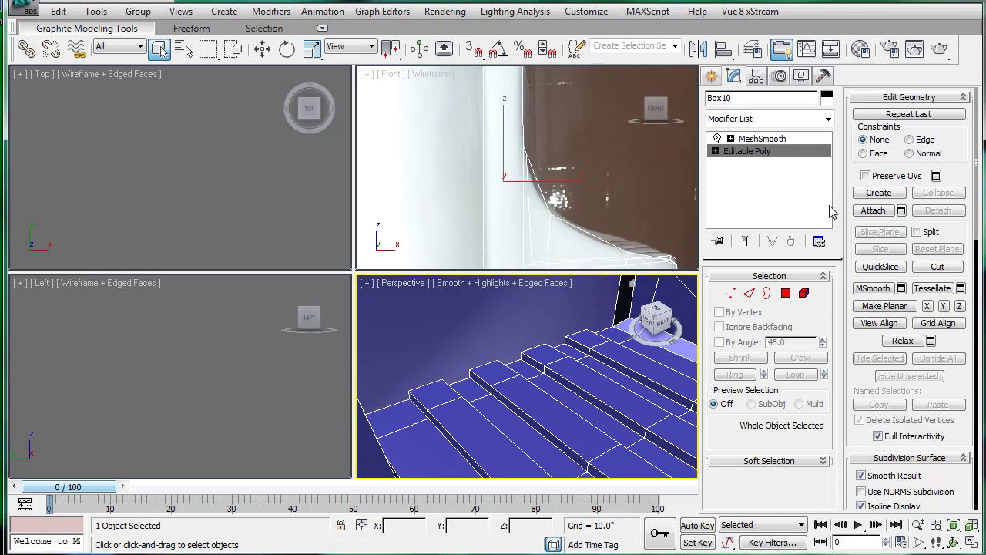
pyautogui.click(730, 294)
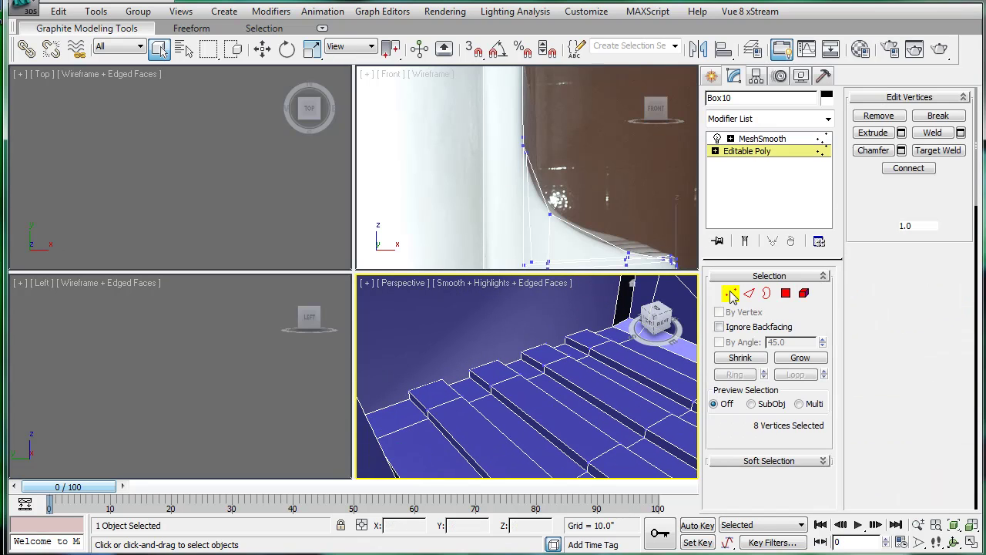
pyautogui.click(933, 152)
pyautogui.keyDown('alt'); pyautogui.moveTo(531, 378); pyautogui.dragTo(417, 399, button='middle'); pyautogui.keyUp('alt')
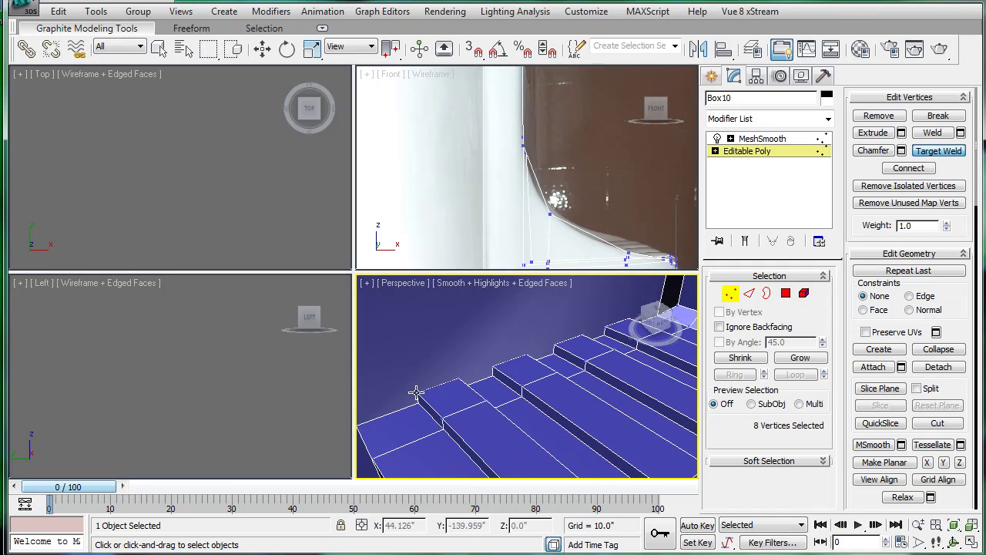
pyautogui.moveTo(416, 401); pyautogui.dragTo(582, 334)
pyautogui.moveTo(592, 345); pyautogui.dragTo(520, 387, button='middle')
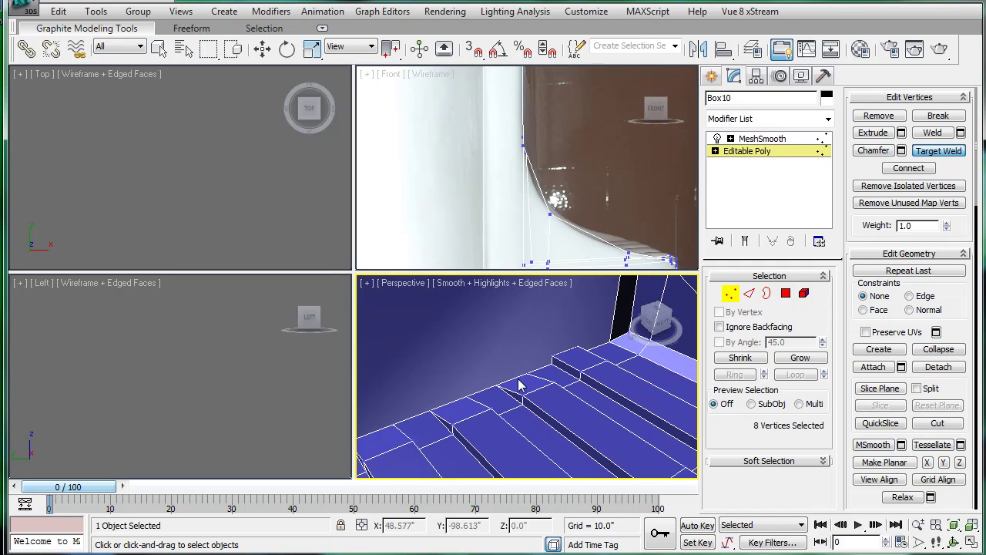
pyautogui.moveTo(554, 355); pyautogui.dragTo(554, 364)
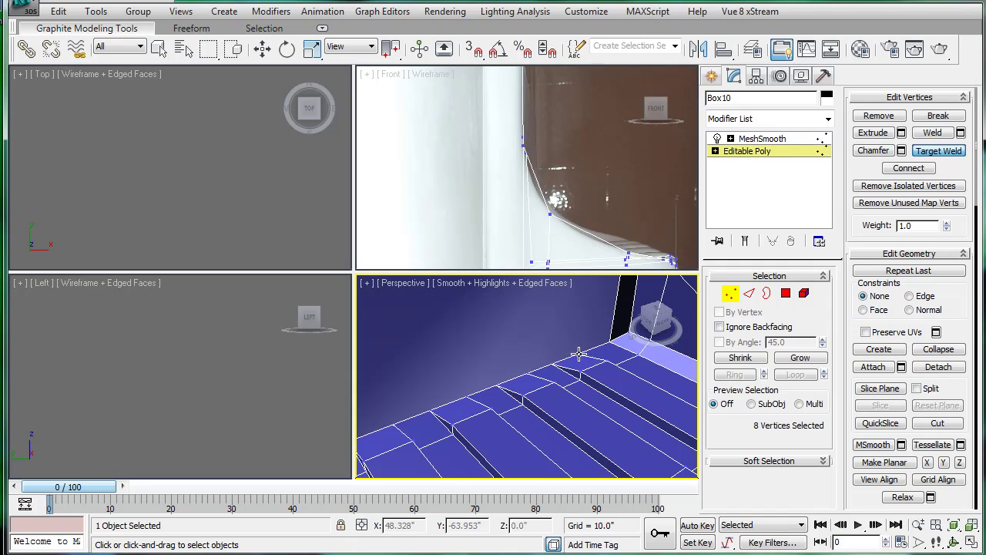
pyautogui.rightClick(579, 354)
# - Examine the smoothed ribs where they meet the back wall with edged faces hidden, and return to the Editable Poly level
pyautogui.click(759, 139)
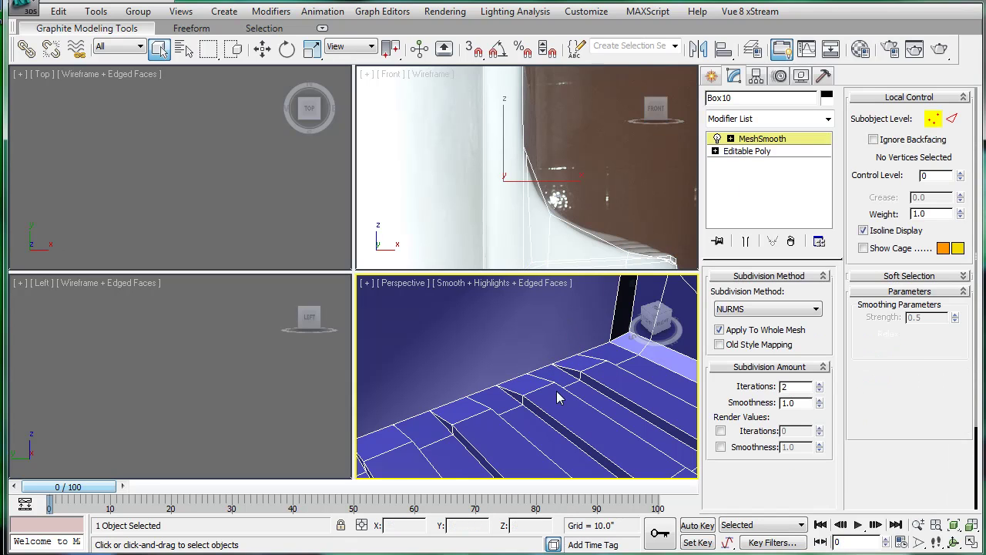
pyautogui.scroll(-3, 555, 391)
pyautogui.press('F4')
pyautogui.keyDown('alt'); pyautogui.moveTo(555, 391); pyautogui.dragTo(470, 409, button='middle'); pyautogui.keyUp('alt')
pyautogui.click(742, 154)
pyautogui.scroll(3, 550, 388)
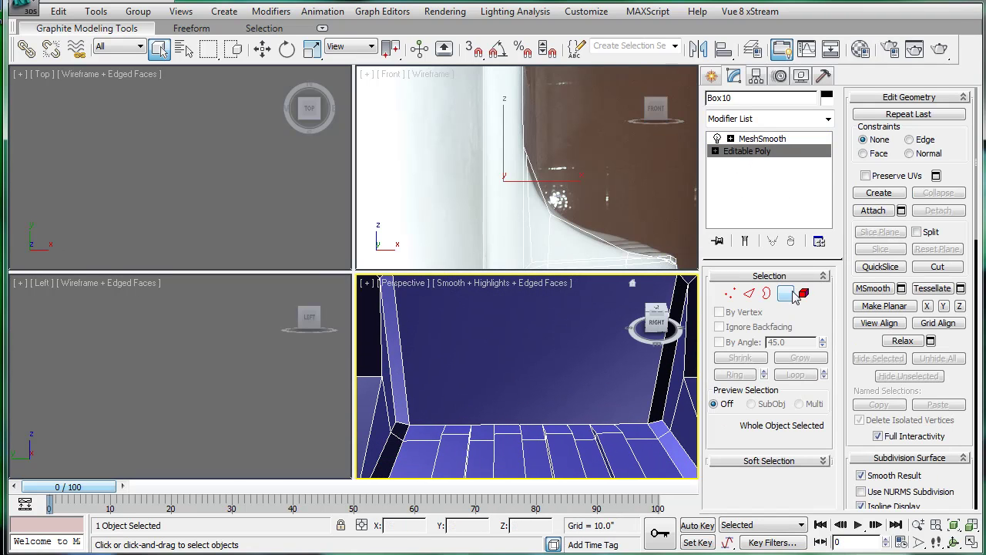
# - Inset the large back wall polygon slightly inward to add a border loop above the floor ribs
pyautogui.click(786, 293)
pyautogui.click(610, 353)
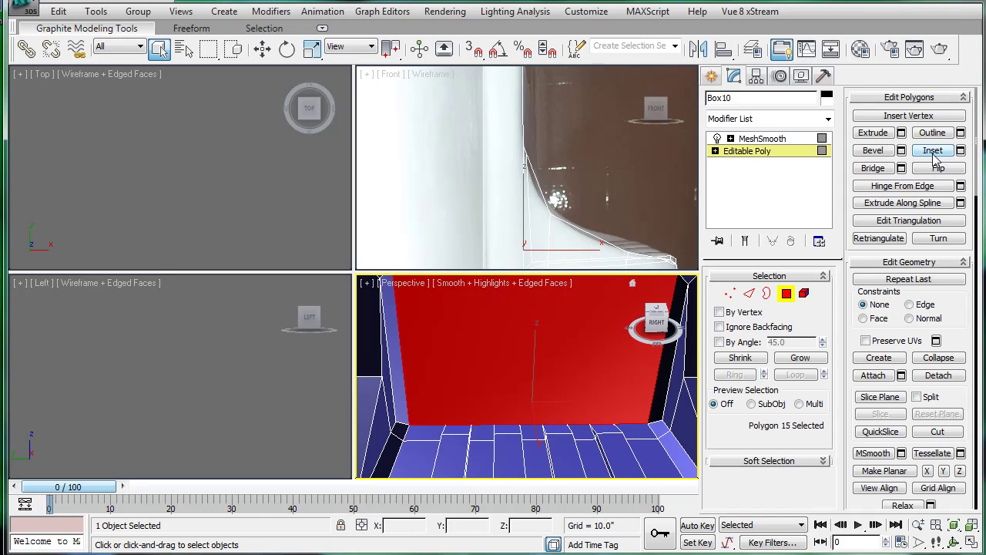
pyautogui.click(933, 151)
pyautogui.moveTo(539, 378); pyautogui.dragTo(532, 411)
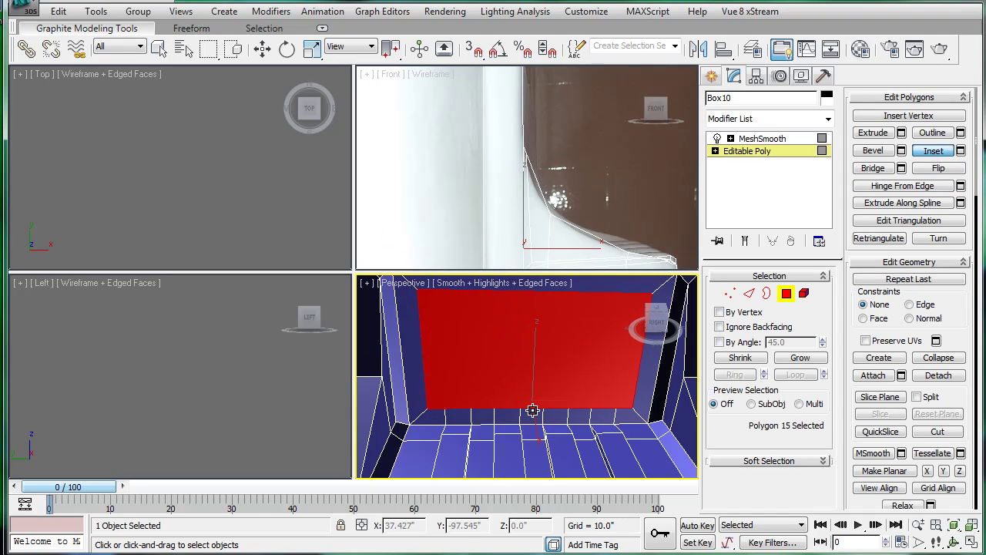
pyautogui.rightClick(552, 375)
# - Examine the MeshSmooth result of the whole dish with edged faces hidden
pyautogui.click(771, 144)
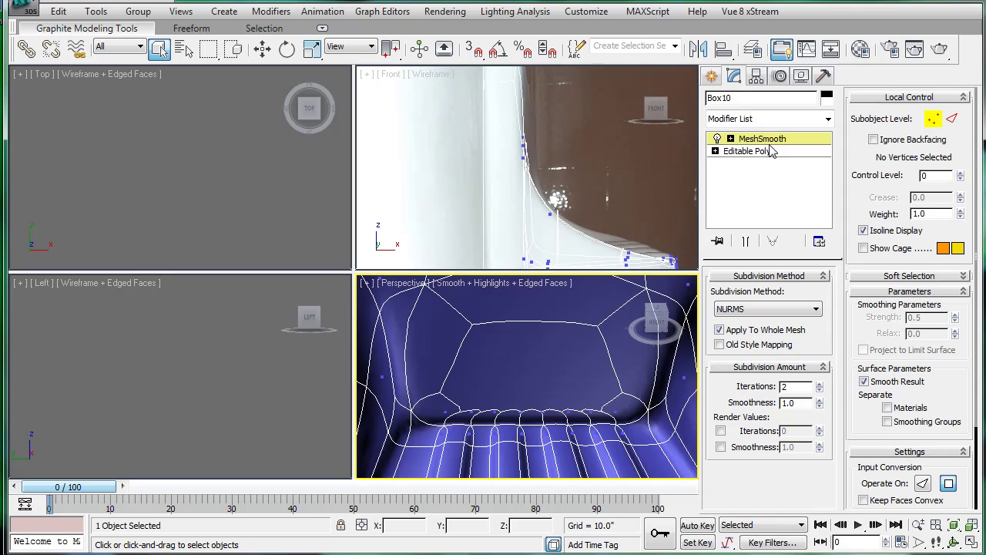
pyautogui.press('F4')
pyautogui.scroll(-5, 517, 383)
pyautogui.moveTo(511, 386)
pyautogui.keyDown('alt'); pyautogui.mouseDown(button='middle')
pyautogui.moveTo(590, 410)
pyautogui.moveTo(600, 422)
pyautogui.moveTo(586, 374)
pyautogui.moveTo(517, 358)
pyautogui.moveTo(528, 380)
pyautogui.moveTo(521, 393)
pyautogui.mouseUp(button='middle'); pyautogui.keyUp('alt')
pyautogui.scroll(-6, 509, 197)
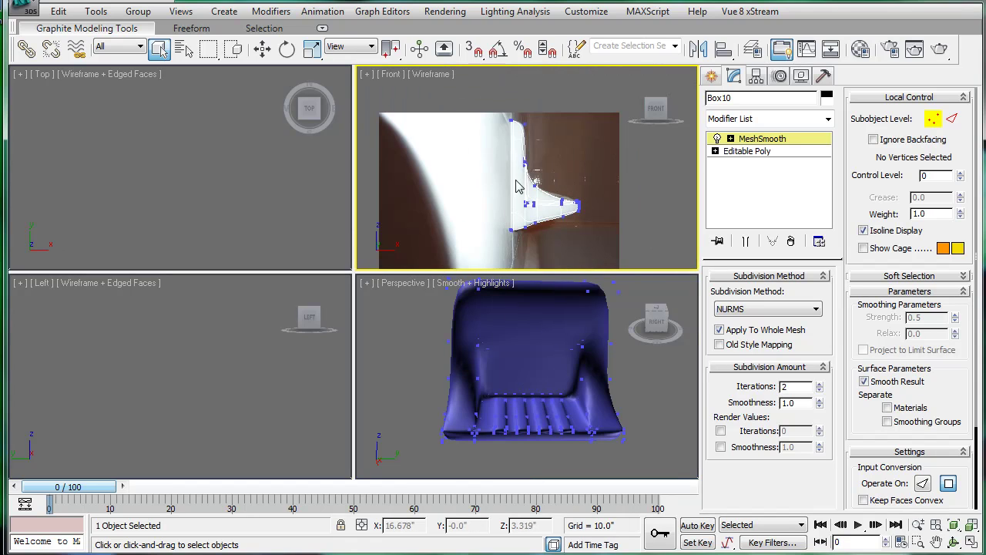
# - Replace the Front viewport background with the front-view soap dish photo from the bathroom tutorial folder
pyautogui.hotkey('alt', 'b')
pyautogui.click(398, 143)
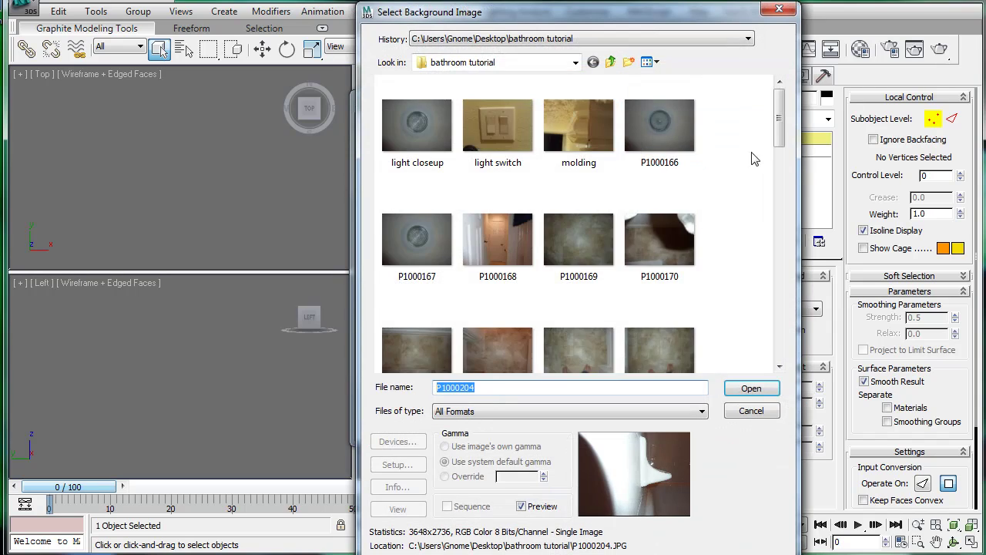
pyautogui.moveTo(779, 139); pyautogui.dragTo(778, 338)
pyautogui.click(420, 219)
pyautogui.click(749, 390)
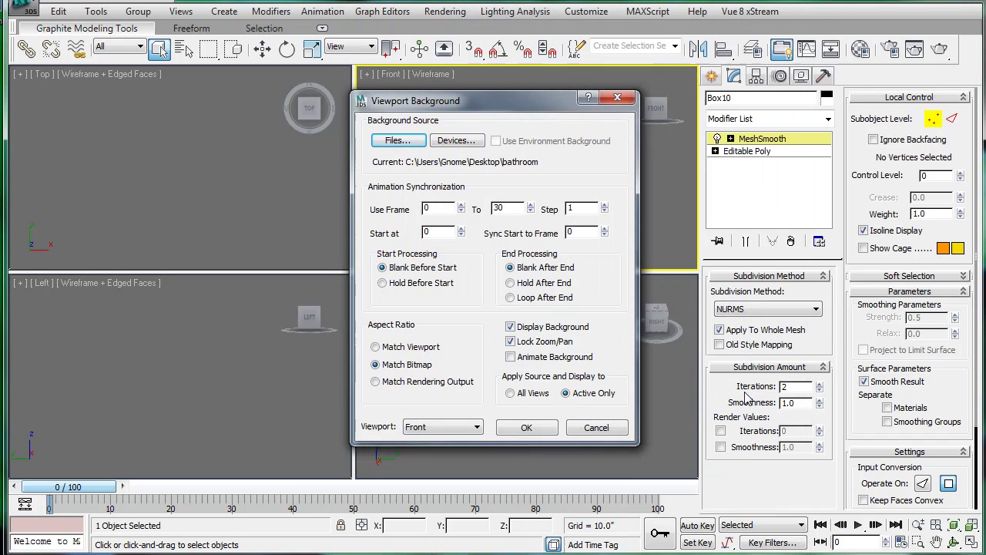
pyautogui.click(549, 427)
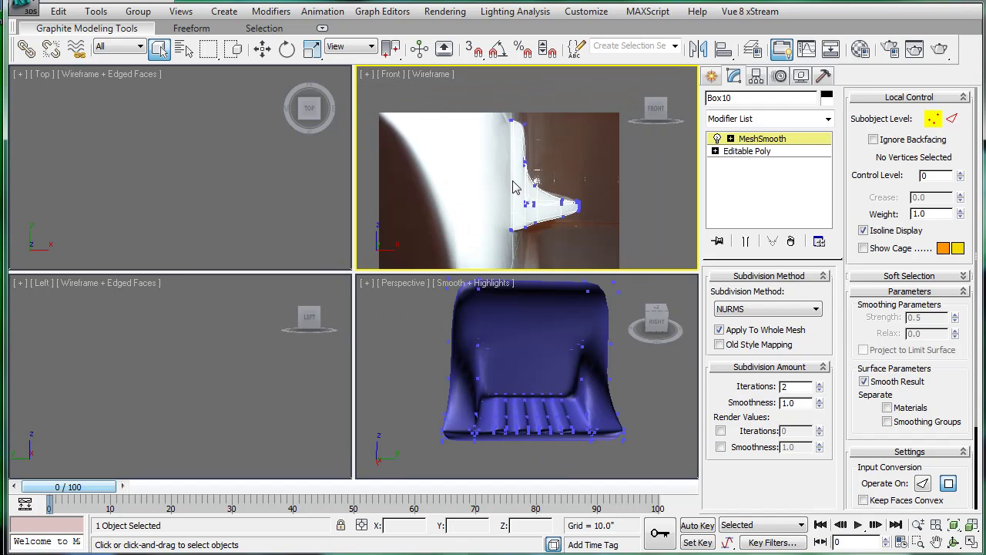
pyautogui.moveTo(578, 158); pyautogui.dragTo(568, 171, button='middle')
# - Turn on angle snap and rotate the whole dish about its vertical axis to face the Front view
pyautogui.press('e')
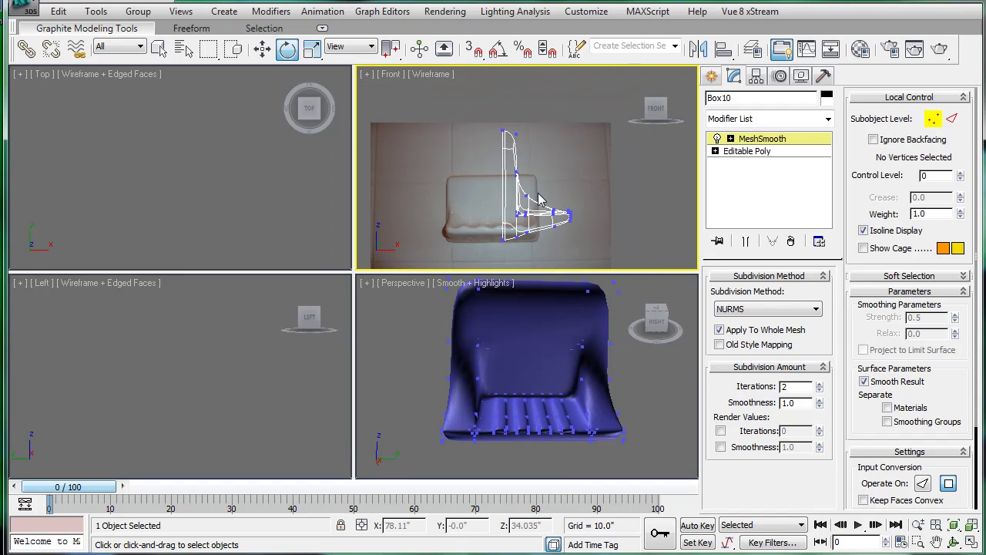
pyautogui.click(763, 139)
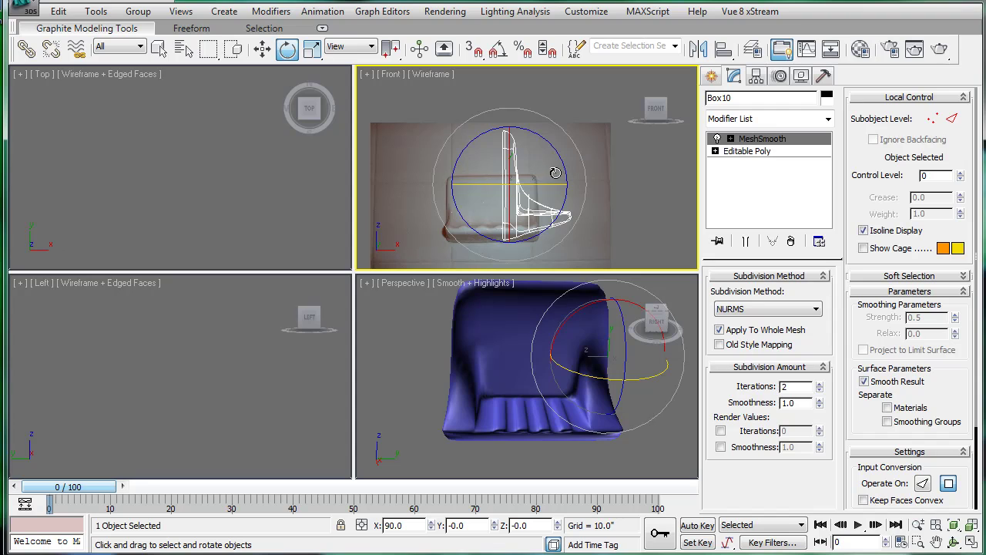
pyautogui.moveTo(554, 174); pyautogui.dragTo(423, 193)
pyautogui.hotkey('ctrl', 'z')
pyautogui.press('a')
pyautogui.moveTo(523, 184); pyautogui.dragTo(466, 195)
# - Scale the dish to the height of the photographed one and move it onto the photo, aligning their left edges
pyautogui.press('w')
pyautogui.moveTo(538, 165); pyautogui.dragTo(575, 179)
pyautogui.moveTo(576, 180); pyautogui.dragTo(579, 161, button='middle')
pyautogui.scroll(2, 579, 161)
pyautogui.press('r')
pyautogui.moveTo(574, 181); pyautogui.dragTo(572, 236)
pyautogui.press('w')
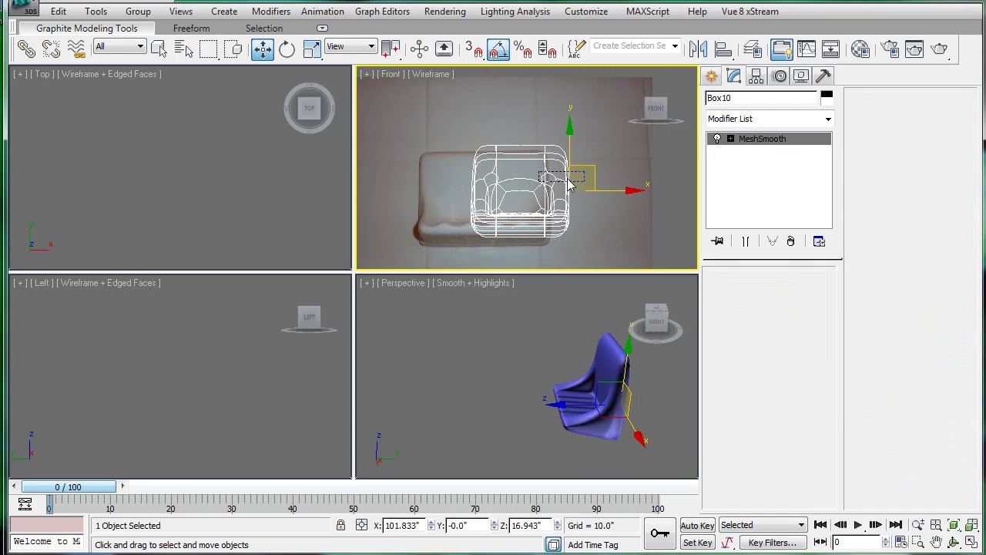
pyautogui.moveTo(591, 165); pyautogui.dragTo(535, 173)
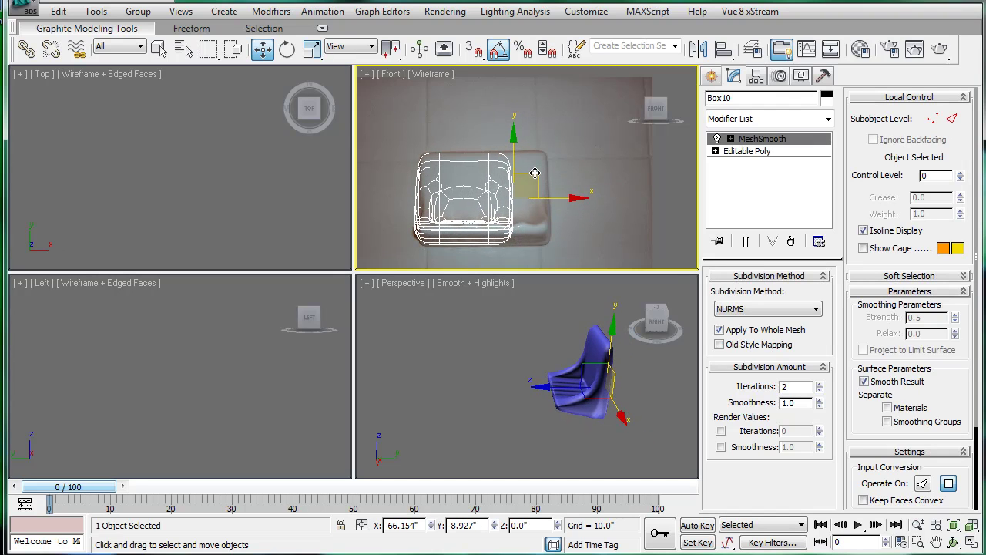
# - Stretch the dish's Editable Poly horizontally in the Front view to match the photographed soap dish's width
pyautogui.click(761, 152)
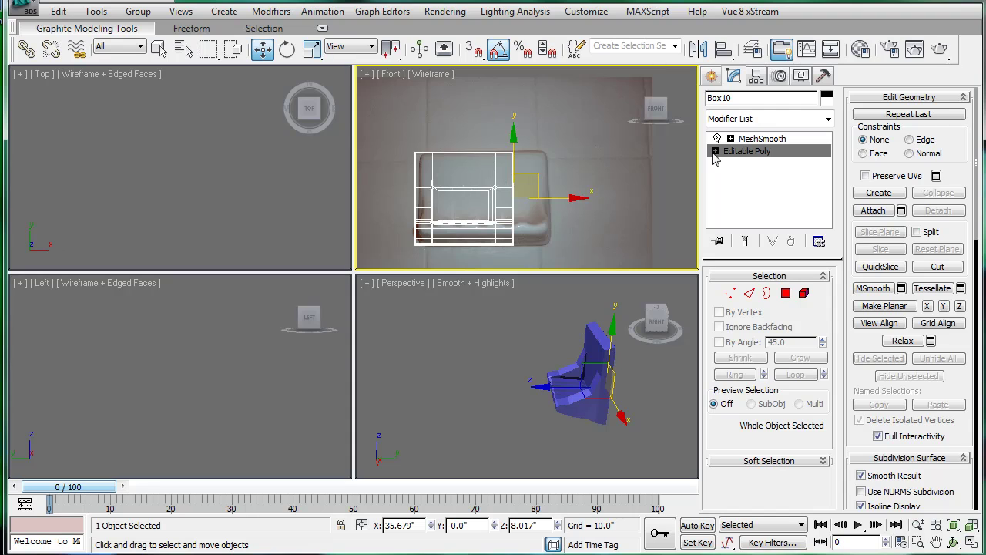
pyautogui.click(716, 151)
pyautogui.click(744, 163)
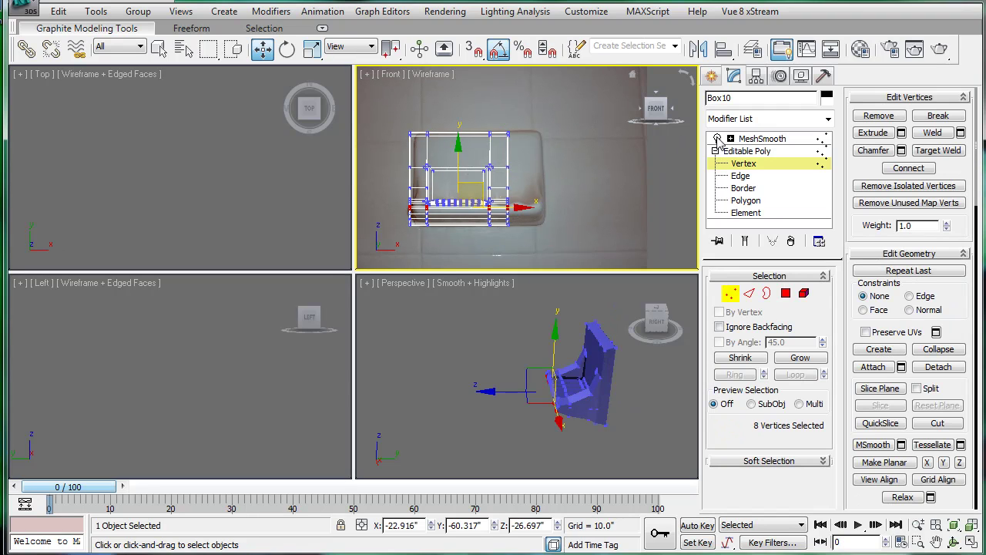
pyautogui.click(746, 152)
pyautogui.moveTo(565, 163); pyautogui.dragTo(589, 166, button='middle')
pyautogui.press('r')
pyautogui.moveTo(594, 178); pyautogui.dragTo(615, 191)
pyautogui.press('w')
pyautogui.scroll(4, 615, 192)
pyautogui.scroll(-2, 616, 192)
pyautogui.scroll(3, 625, 202)
# - Select all vertices of the dish's right side in the Front view and scale them narrower horizontally
pyautogui.click(741, 164)
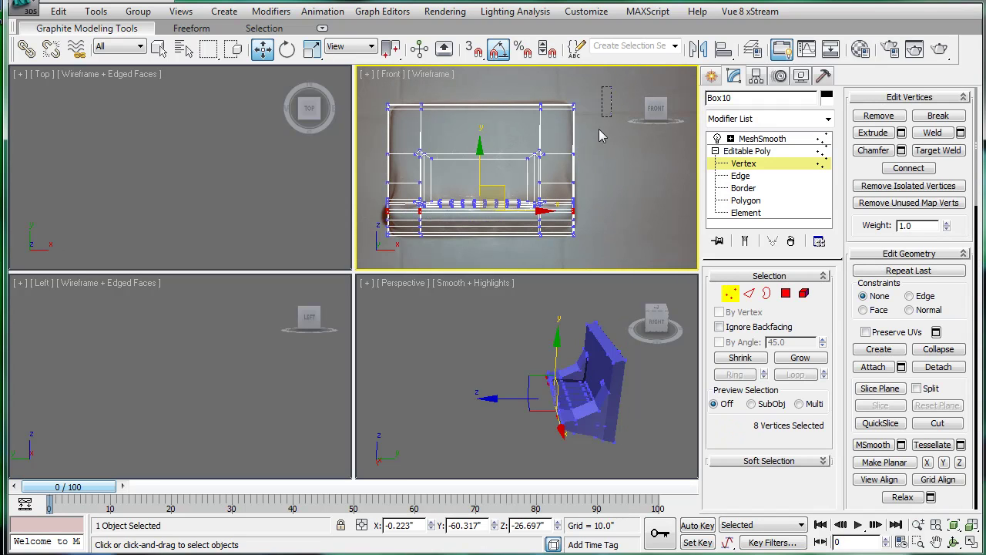
pyautogui.moveTo(530, 262); pyautogui.dragTo(525, 262)
pyautogui.press('r')
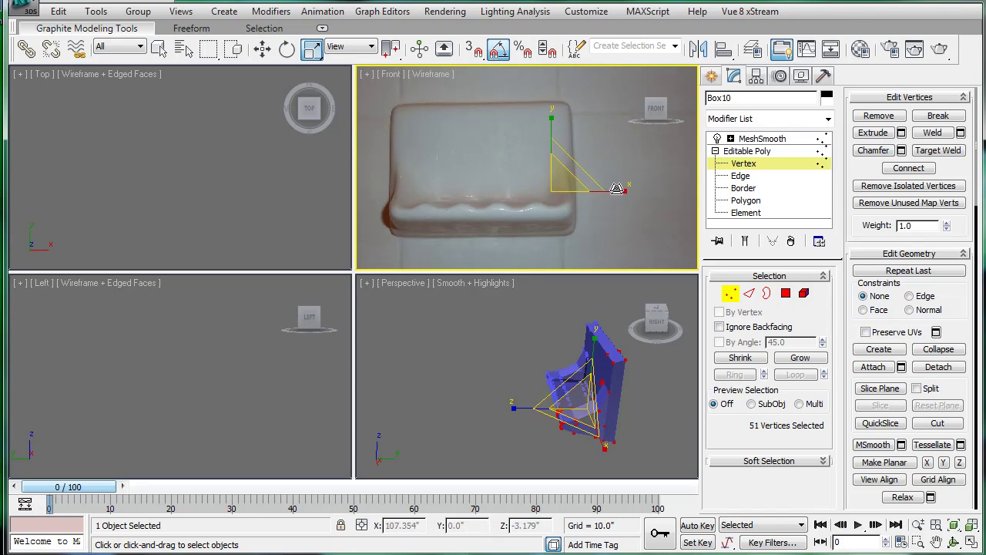
pyautogui.moveTo(617, 190)
pyautogui.mouseDown()
pyautogui.moveTo(597, 190)
pyautogui.moveTo(607, 191)
pyautogui.mouseUp()
pyautogui.press('w')
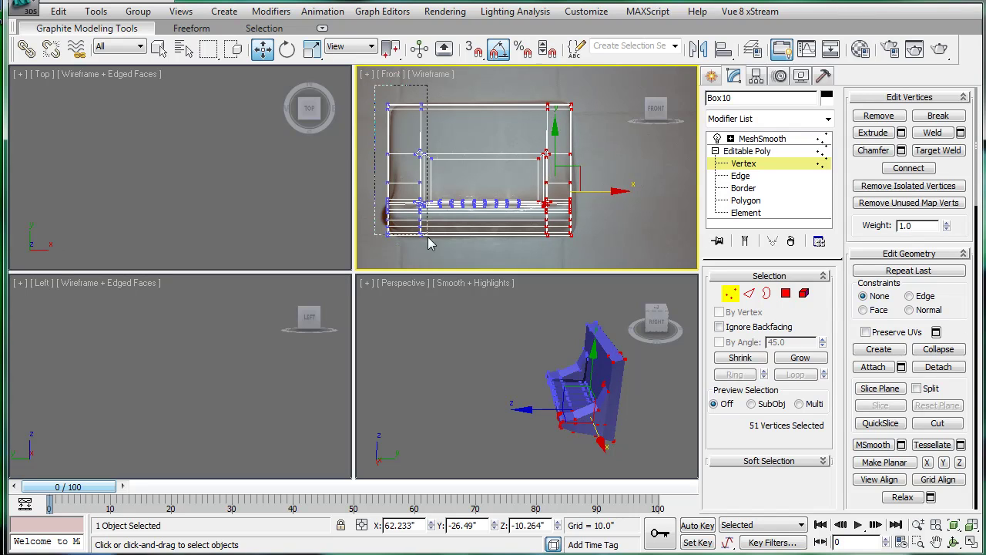
# - Select all vertices of the dish's left side in the Front view, scale them narrower horizontally, and deselect them
pyautogui.moveTo(438, 266); pyautogui.dragTo(436, 265)
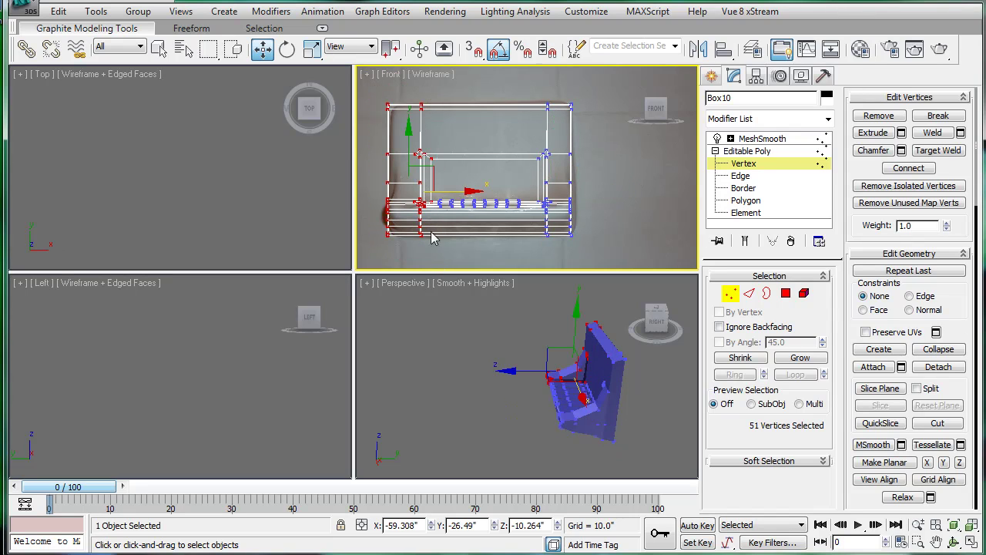
pyautogui.press('r')
pyautogui.moveTo(461, 193); pyautogui.dragTo(452, 194)
pyautogui.press('w')
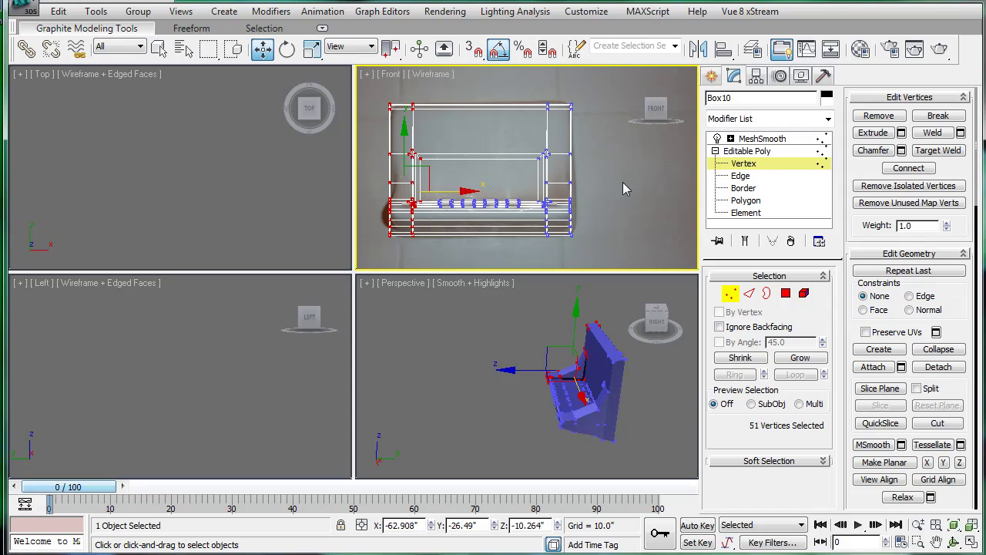
pyautogui.click(631, 185)
# - Examine the resized dish with MeshSmooth applied, looking closely at the front ends of the ribs
pyautogui.click(752, 140)
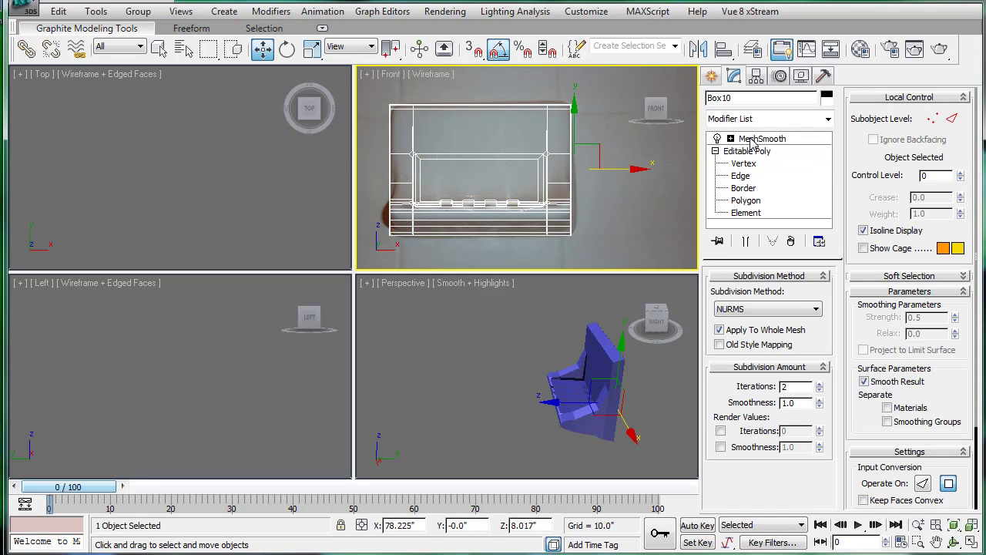
pyautogui.keyDown('alt'); pyautogui.moveTo(560, 371); pyautogui.dragTo(715, 390, button='middle'); pyautogui.keyUp('alt')
pyautogui.scroll(-1, 577, 385)
pyautogui.scroll(6, 575, 392)
pyautogui.keyDown('alt'); pyautogui.moveTo(573, 405); pyautogui.dragTo(585, 370, button='middle'); pyautogui.keyUp('alt')
# - Enter the Editable Poly's edge level with the front ends of the floor ribs in close view
pyautogui.click(746, 152)
pyautogui.moveTo(469, 346); pyautogui.dragTo(664, 319, button='middle')
pyautogui.click(740, 193)
pyautogui.click(743, 201)
pyautogui.moveTo(479, 381); pyautogui.dragTo(513, 375, button='middle')
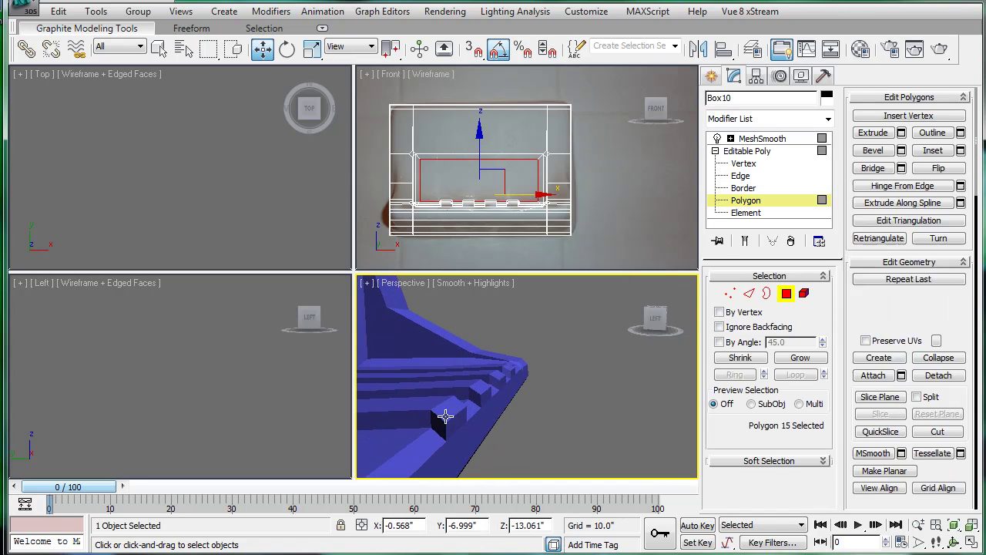
pyautogui.click(742, 176)
pyautogui.moveTo(538, 335); pyautogui.dragTo(537, 338, button='middle')
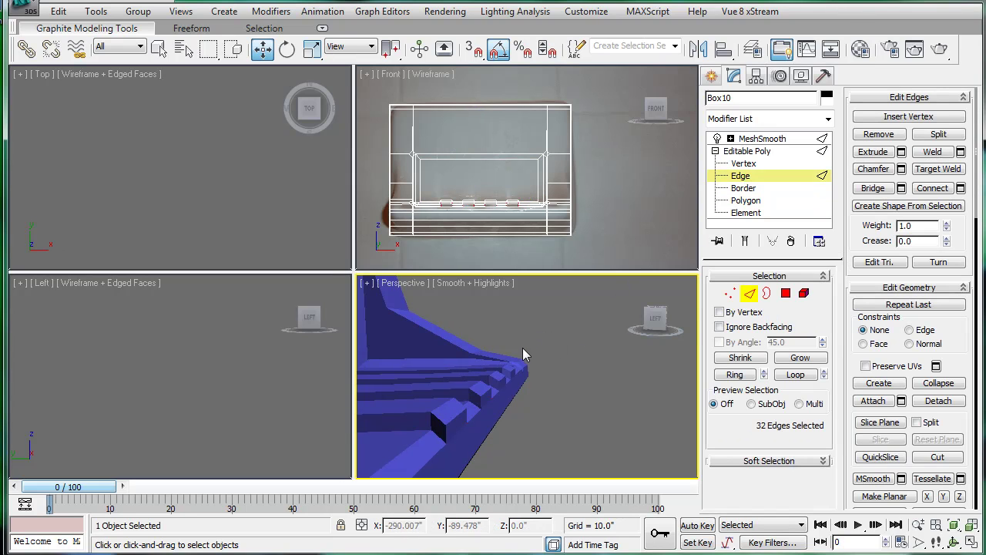